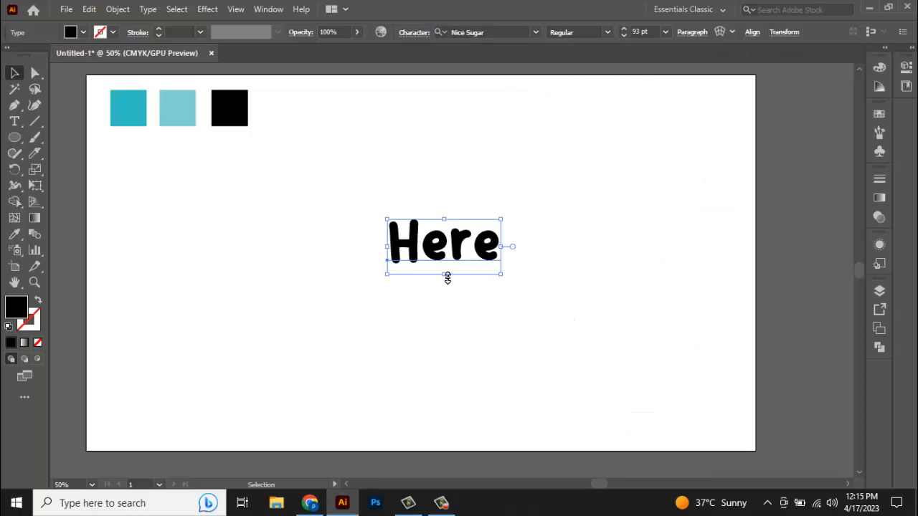
# Reposition the word "Here" near the artboard's centre and place a duplicate of it directly below.
pyautogui.moveTo(450, 261); pyautogui.dragTo(424, 233)
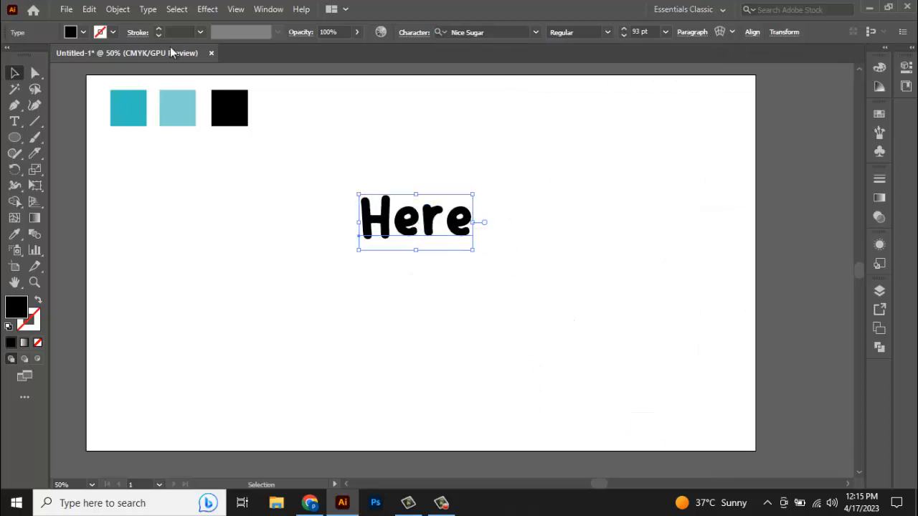
pyautogui.click(87, 9)
pyautogui.click(115, 74)
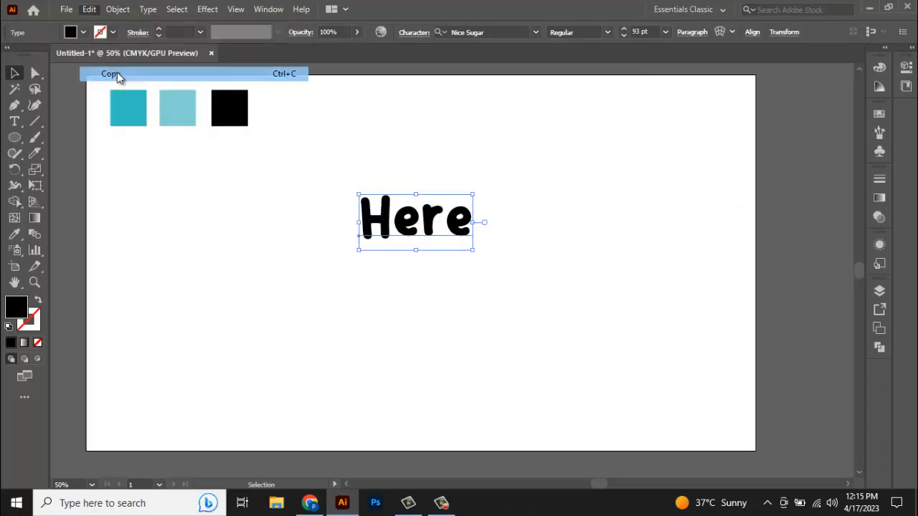
pyautogui.click(89, 9)
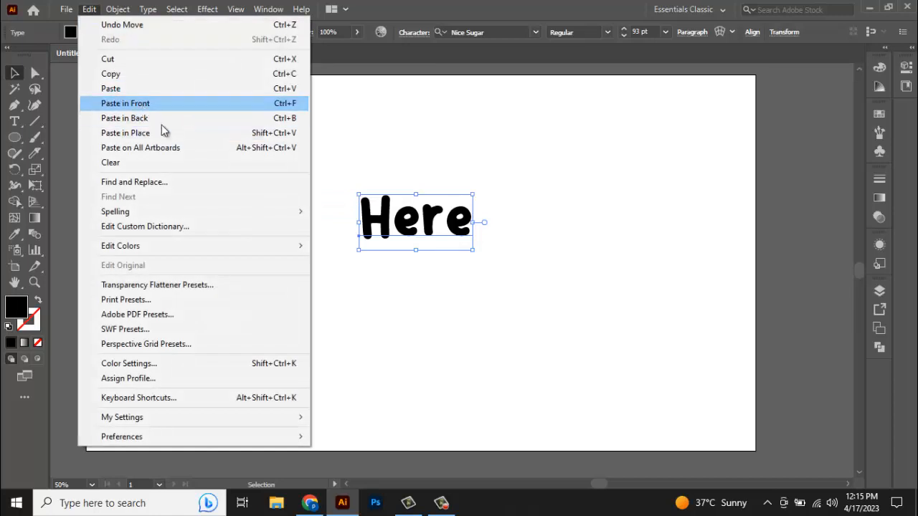
pyautogui.click(144, 103)
pyautogui.moveTo(436, 227); pyautogui.dragTo(417, 286)
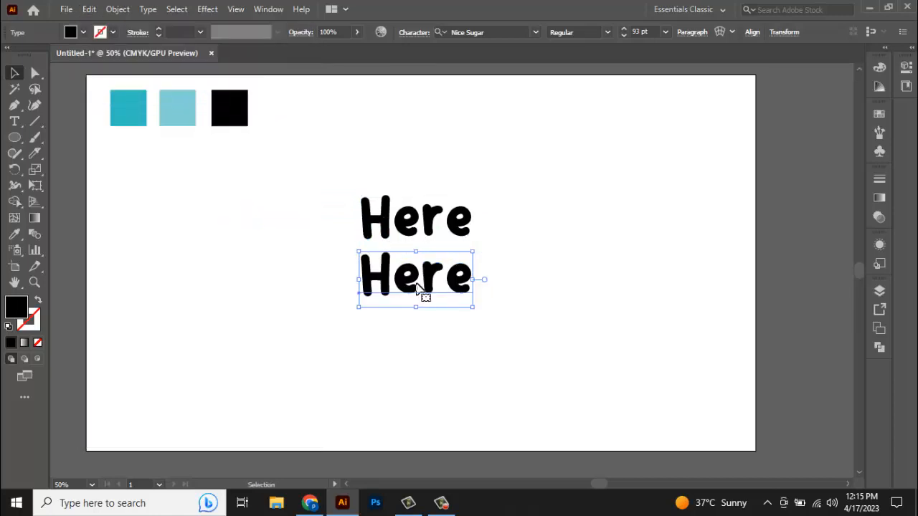
# Change the text of the lower copy to "Where".
pyautogui.click(18, 121)
pyautogui.doubleClick(414, 273)
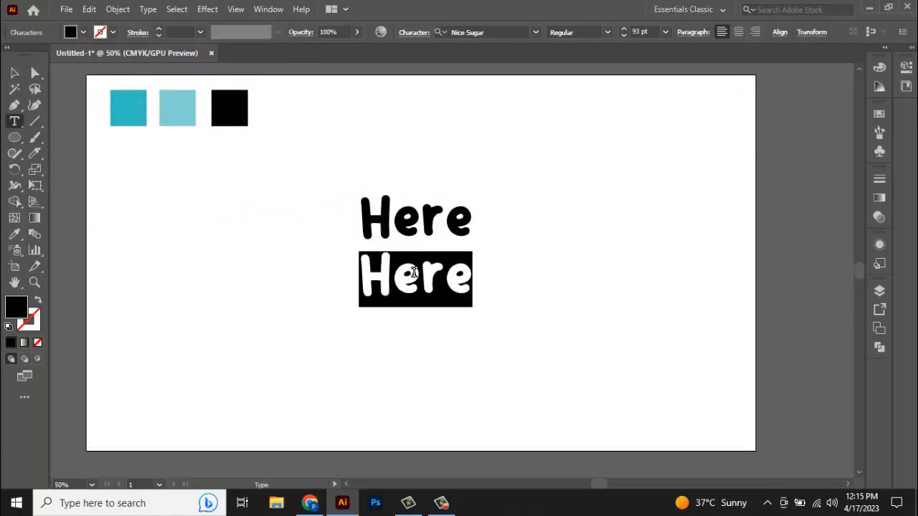
pyautogui.write('Where')
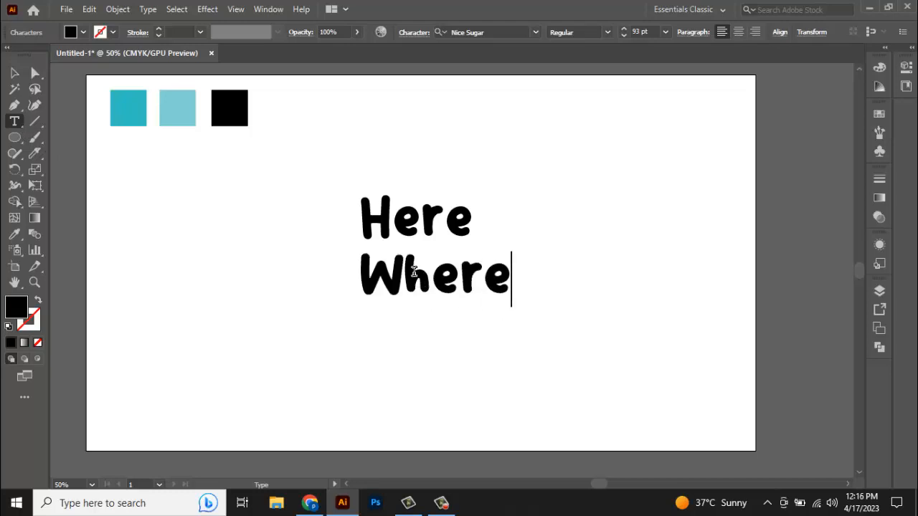
pyautogui.click(14, 72)
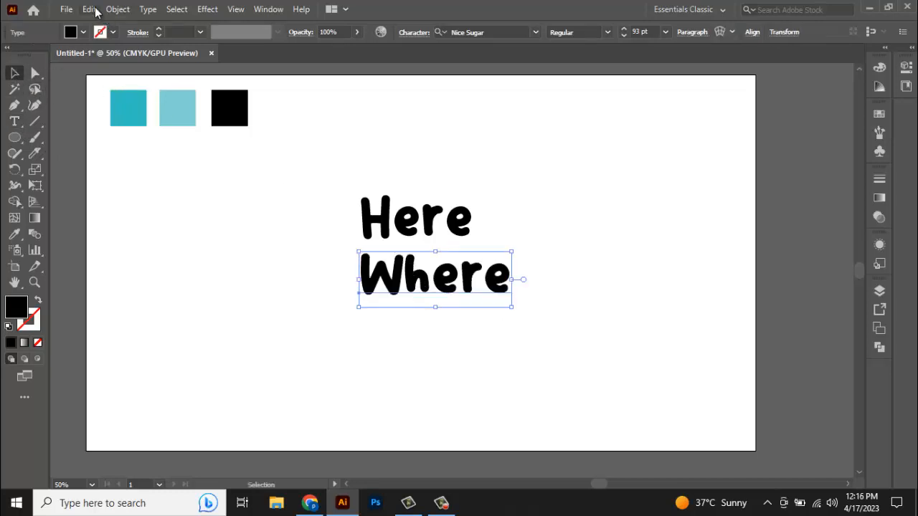
# Duplicate the word "Where" in front and place the copy directly below it.
pyautogui.click(89, 9)
pyautogui.click(117, 73)
pyautogui.click(89, 8)
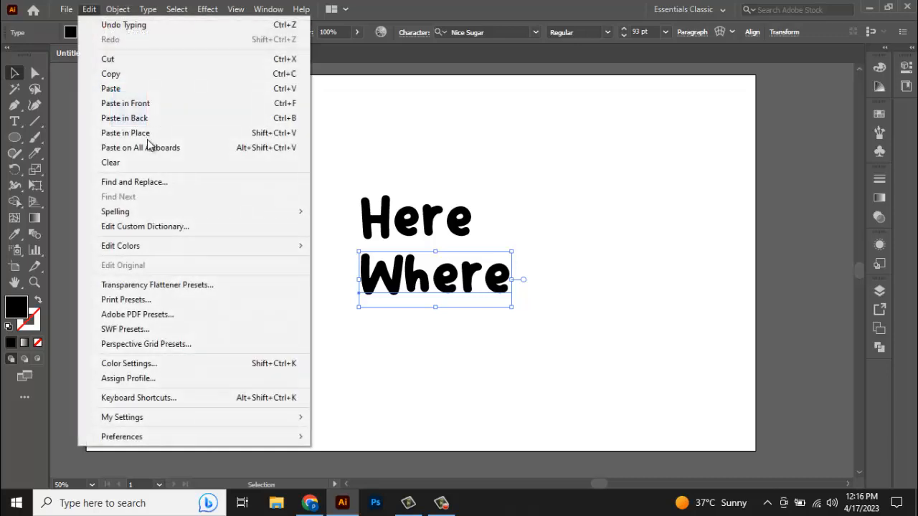
pyautogui.click(130, 103)
pyautogui.moveTo(433, 292); pyautogui.dragTo(426, 352)
# Change the text of the lowest copy to "There".
pyautogui.click(15, 120)
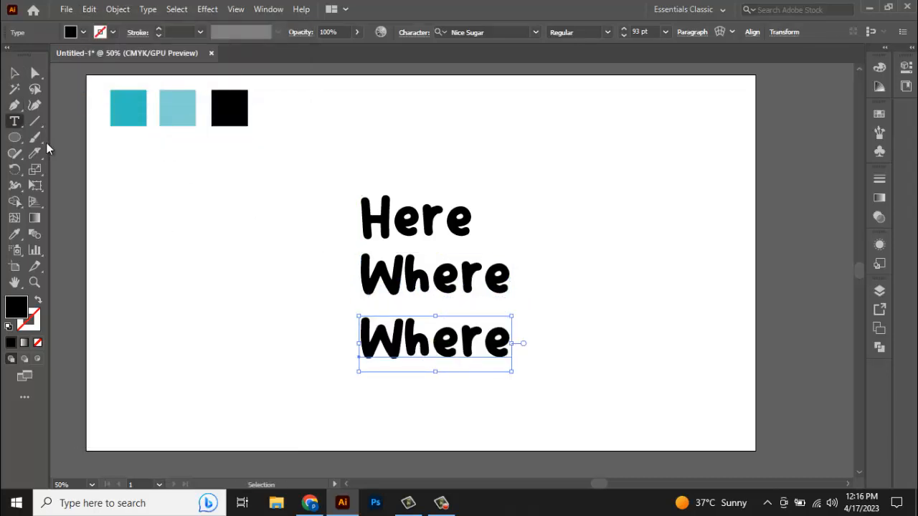
pyautogui.doubleClick(442, 343)
pyautogui.write('There')
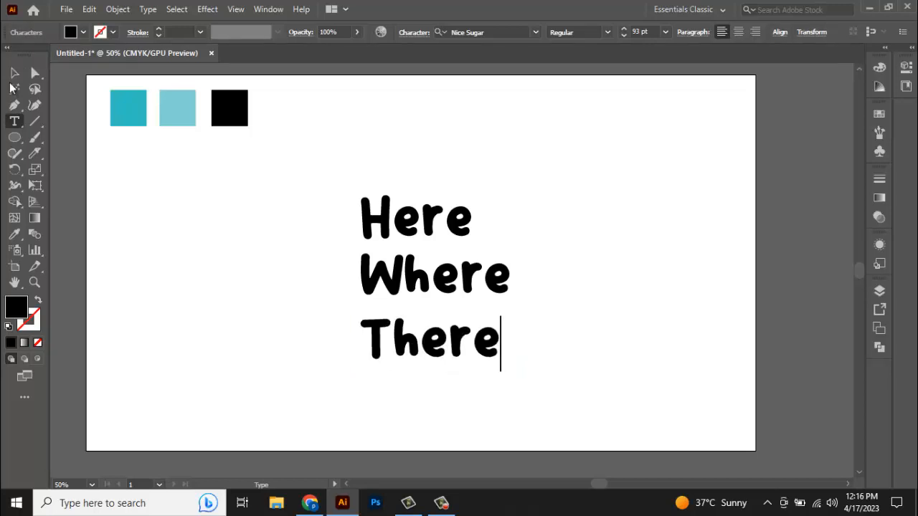
pyautogui.click(14, 72)
pyautogui.moveTo(397, 312); pyautogui.dragTo(409, 344)
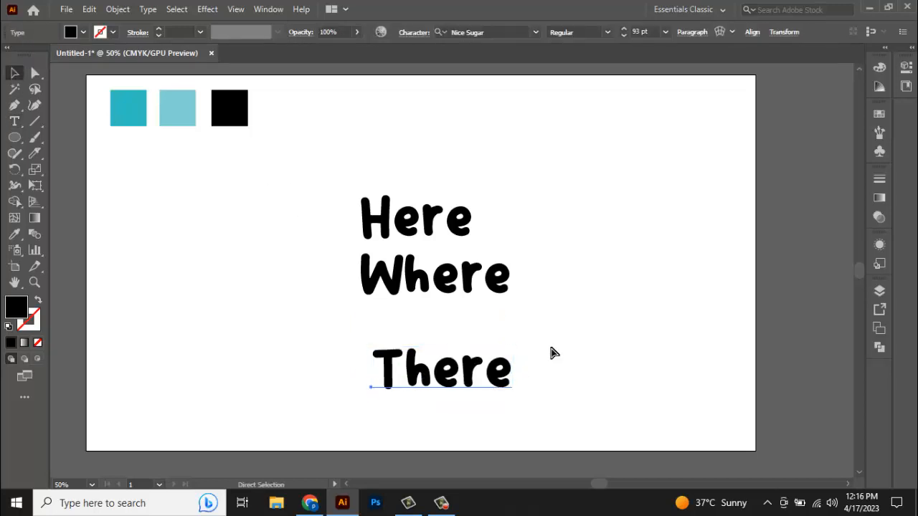
pyautogui.hotkey('ctrl', 'z')
pyautogui.click(585, 371)
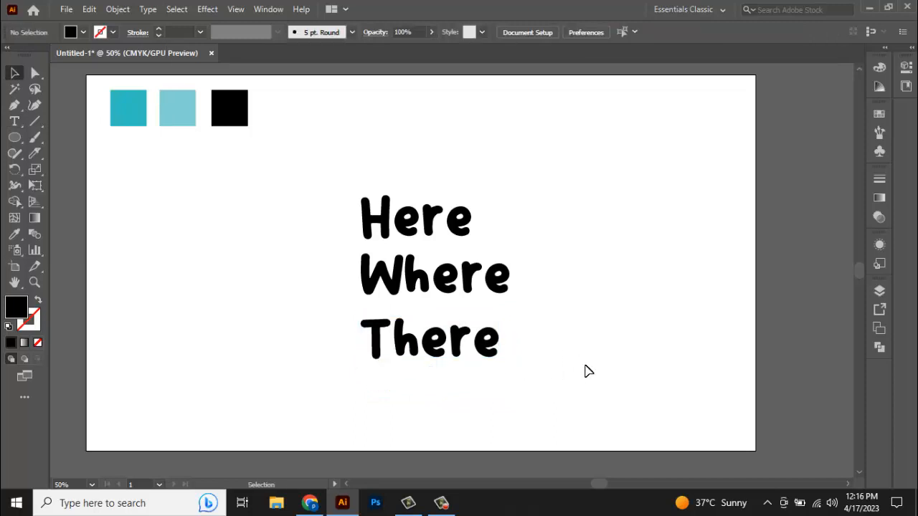
# Align the three words on their horizontal centres and distribute them evenly by their vertical centres.
pyautogui.moveTo(431, 226); pyautogui.dragTo(431, 169)
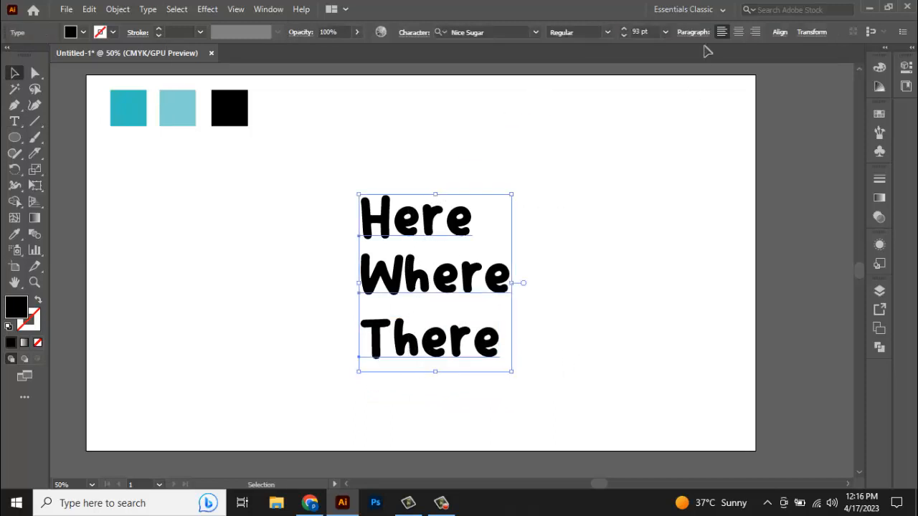
pyautogui.click(778, 34)
pyautogui.click(669, 71)
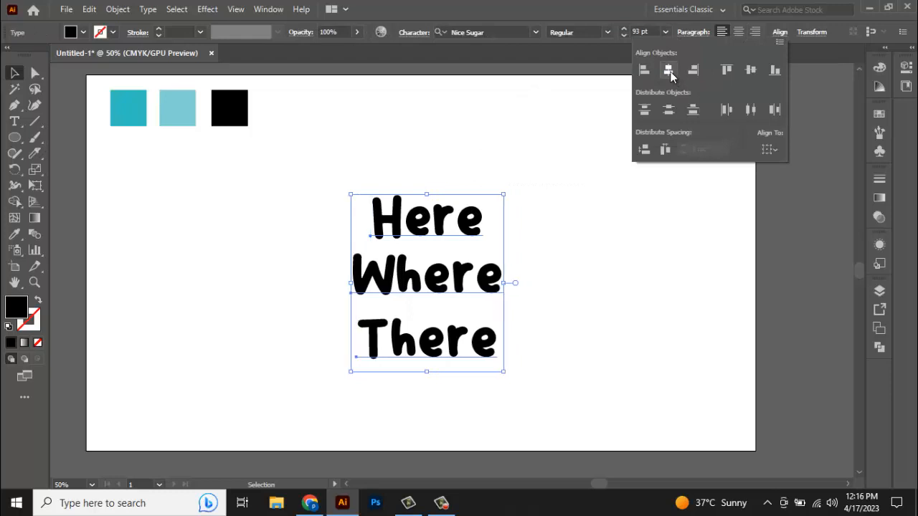
pyautogui.click(668, 109)
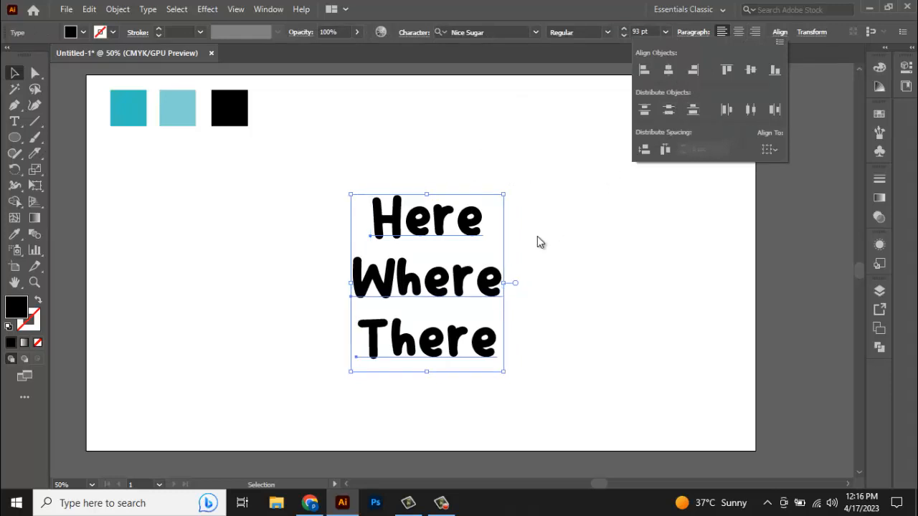
pyautogui.moveTo(539, 174); pyautogui.dragTo(426, 369)
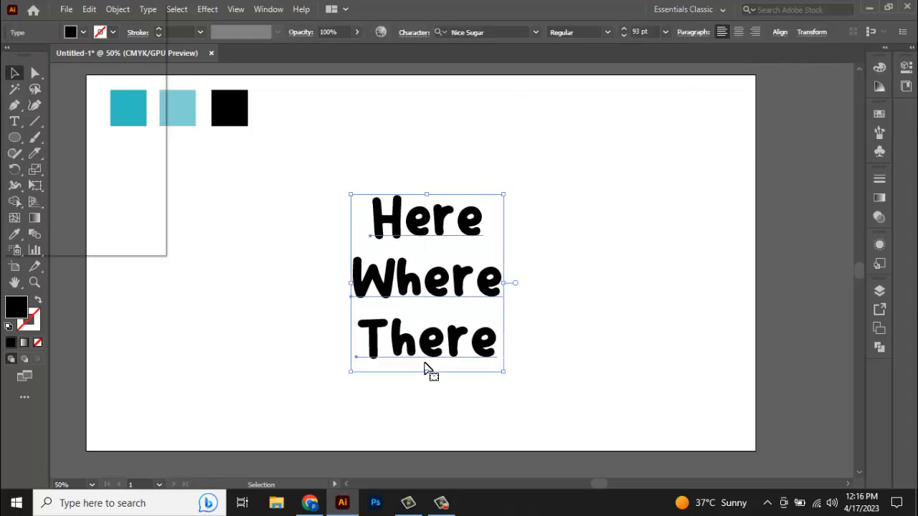
pyautogui.rightClick(435, 325)
pyautogui.click(441, 324)
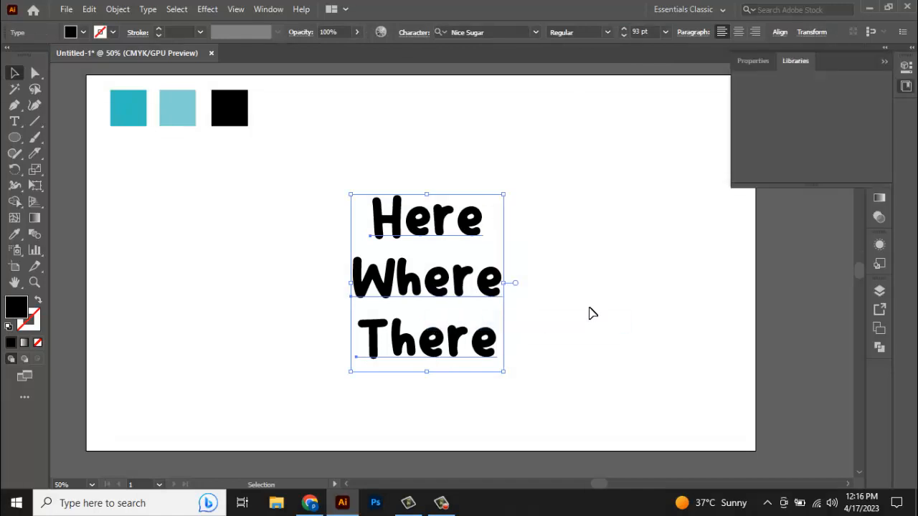
pyautogui.click(614, 227)
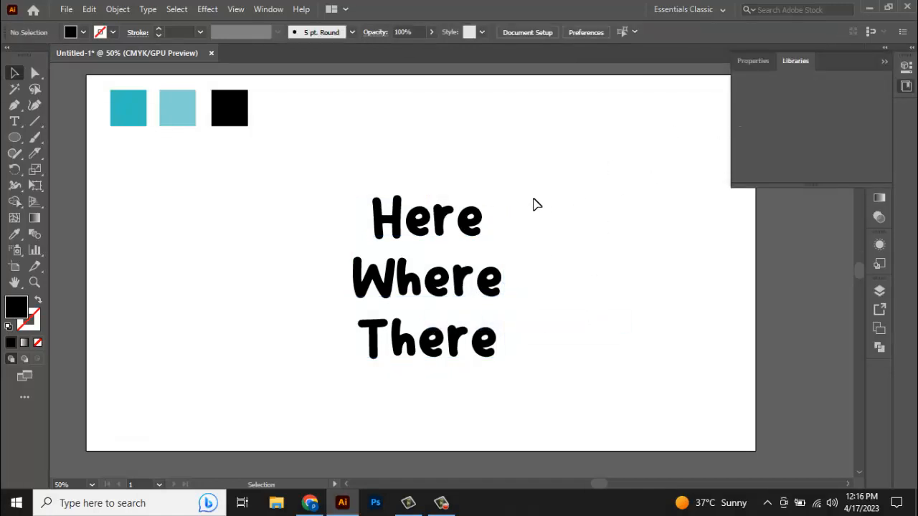
pyautogui.moveTo(512, 185); pyautogui.dragTo(507, 404)
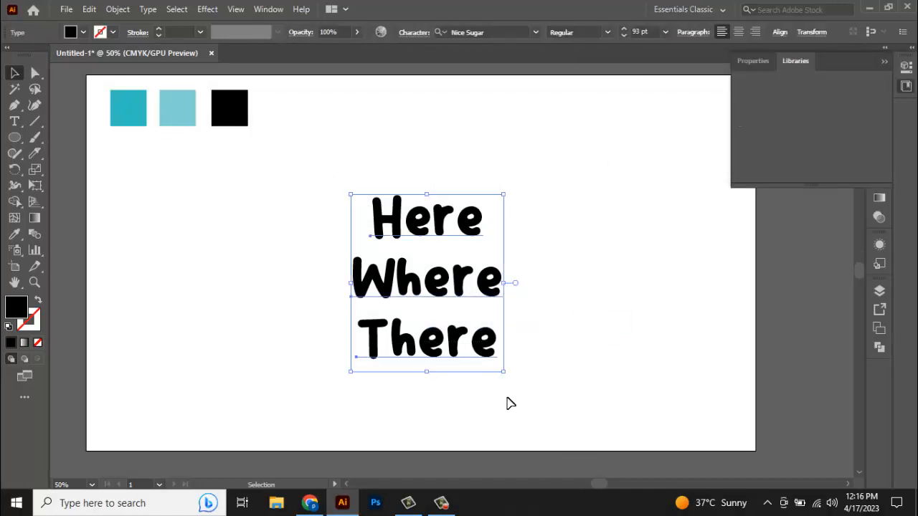
pyautogui.rightClick(463, 392)
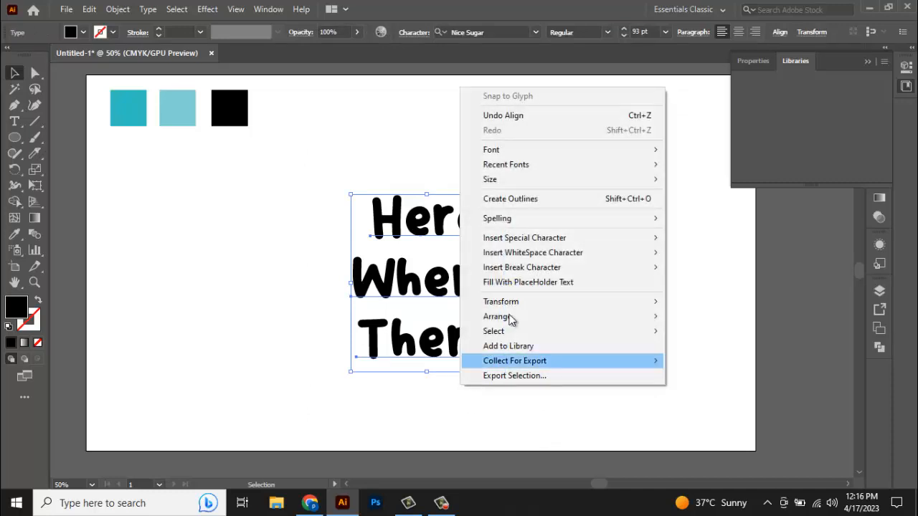
pyautogui.click(364, 402)
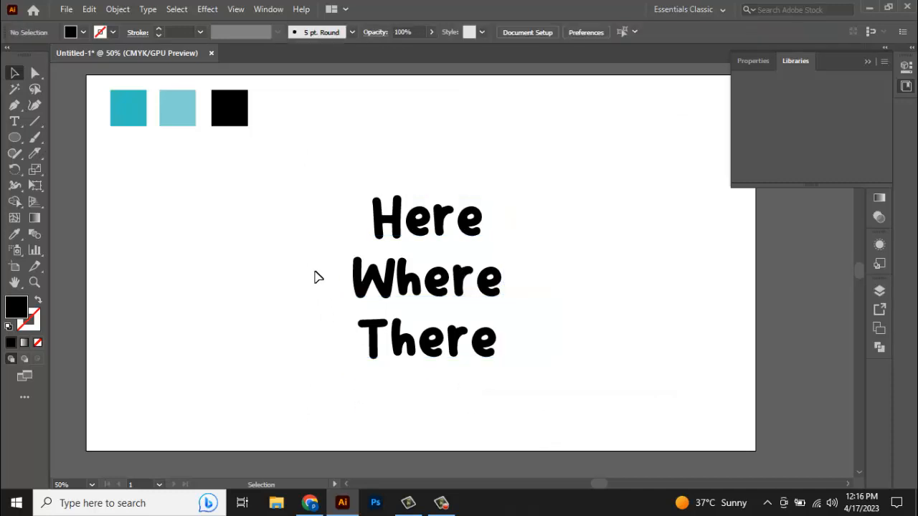
# Group the words "Here", "Where" and "There" and collapse the Libraries panel.
pyautogui.moveTo(323, 170); pyautogui.dragTo(567, 394)
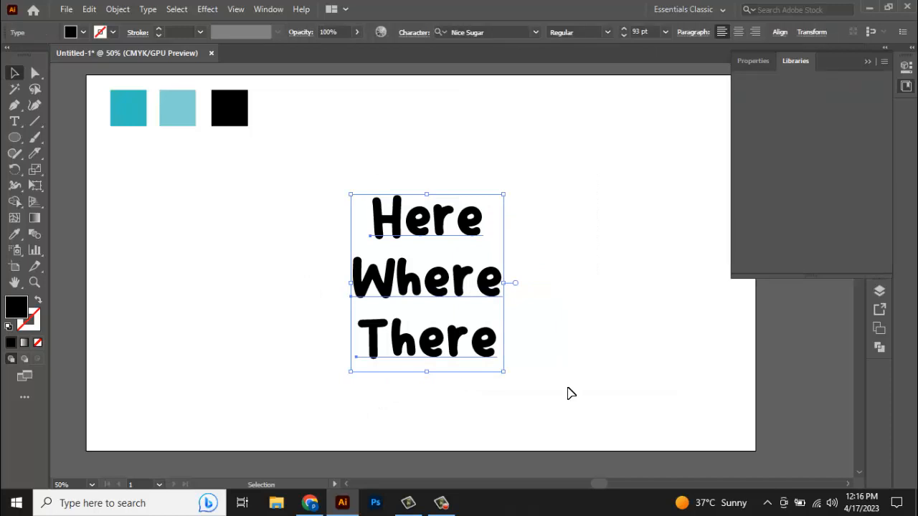
pyautogui.click(867, 61)
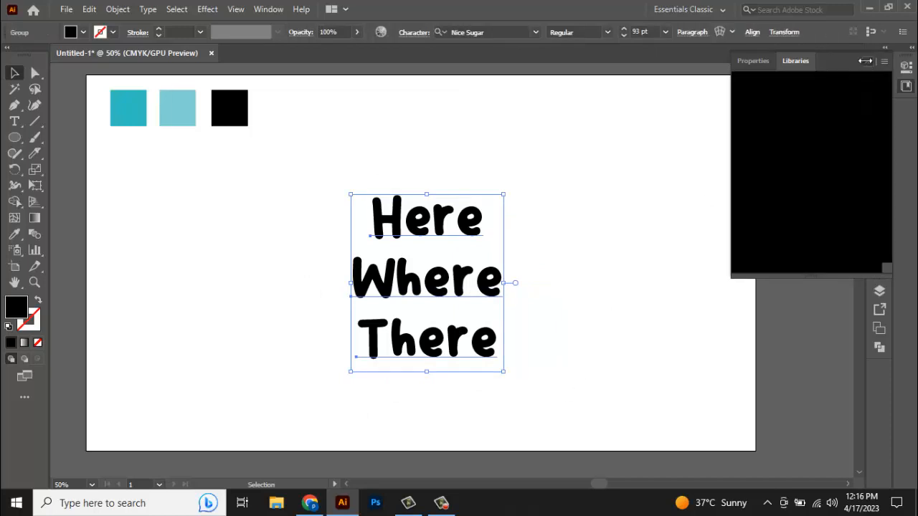
pyautogui.click(551, 269)
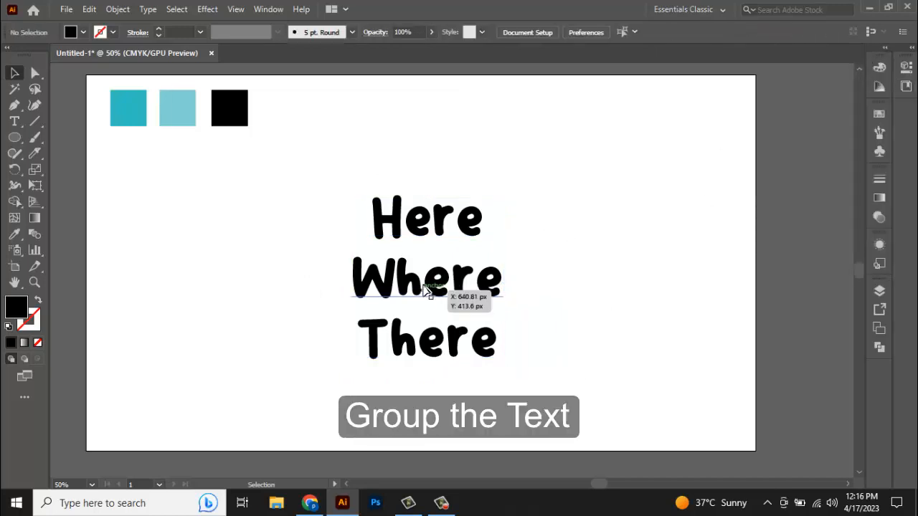
# Centre the grouped words horizontally and vertically on the artboard.
pyautogui.click(427, 290)
pyautogui.click(750, 34)
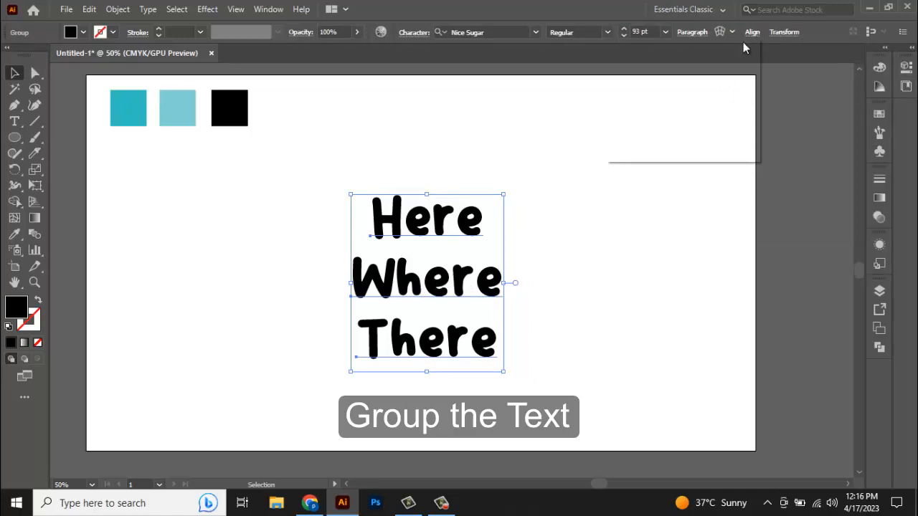
pyautogui.click(643, 71)
pyautogui.click(725, 72)
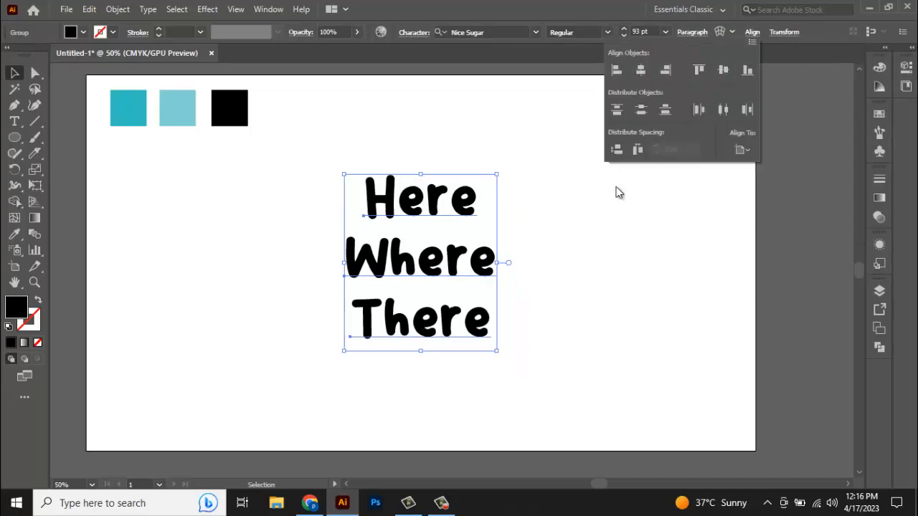
pyautogui.click(529, 291)
pyautogui.click(545, 285)
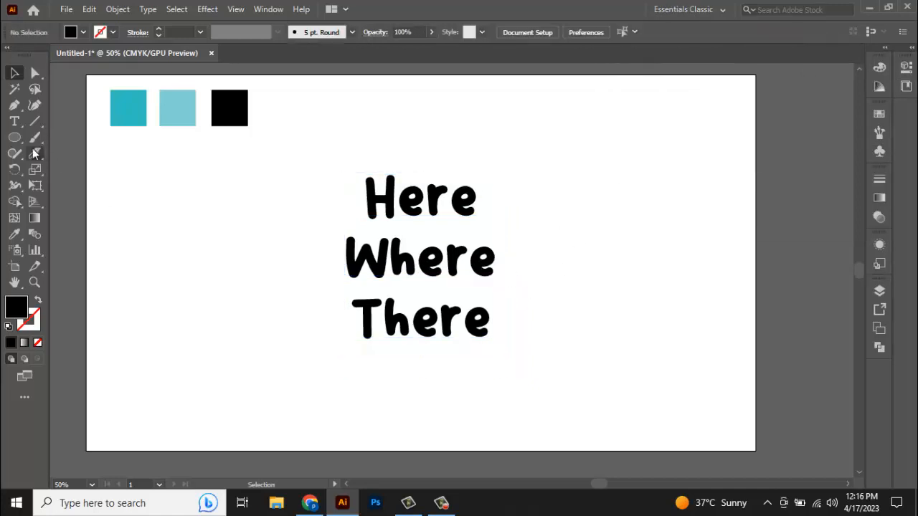
# Draw a circle from the artboard's centre that encloses all three words, with no fill and a black 1 pt stroke.
pyautogui.click(15, 137)
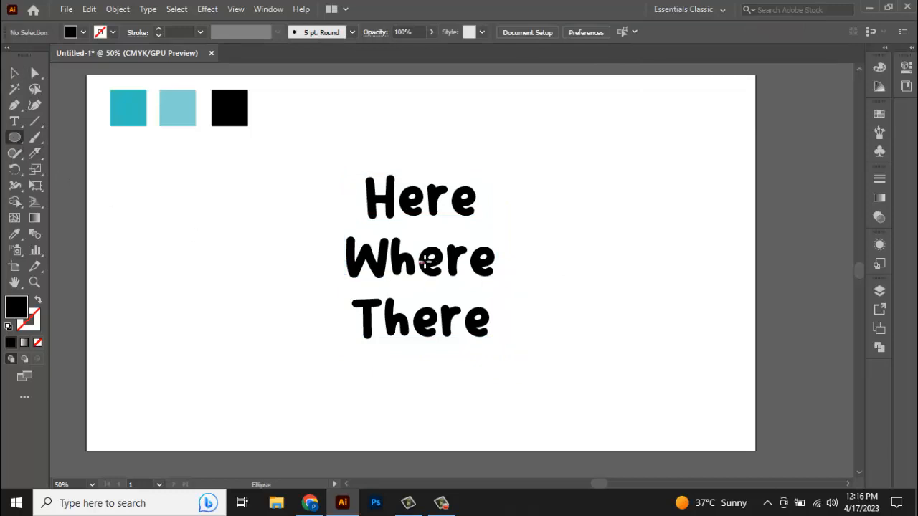
pyautogui.moveTo(421, 262); pyautogui.dragTo(494, 367)
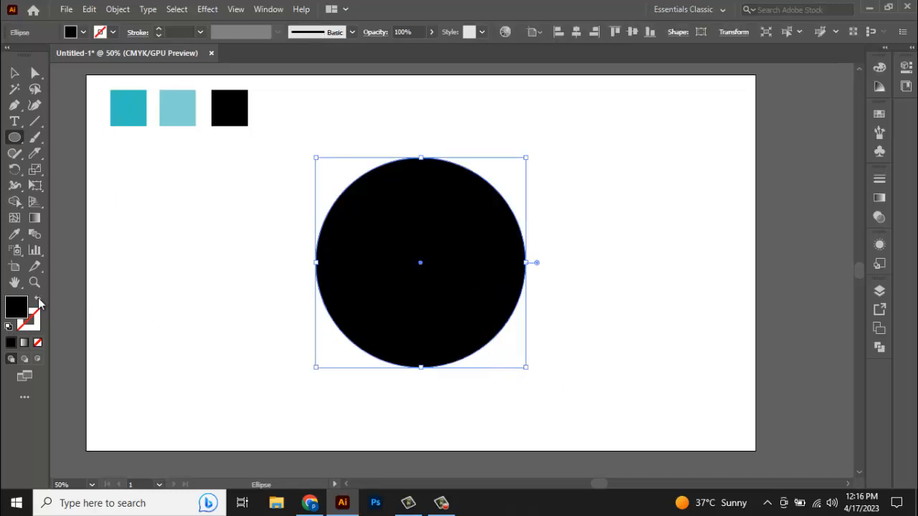
pyautogui.click(38, 300)
pyautogui.click(14, 73)
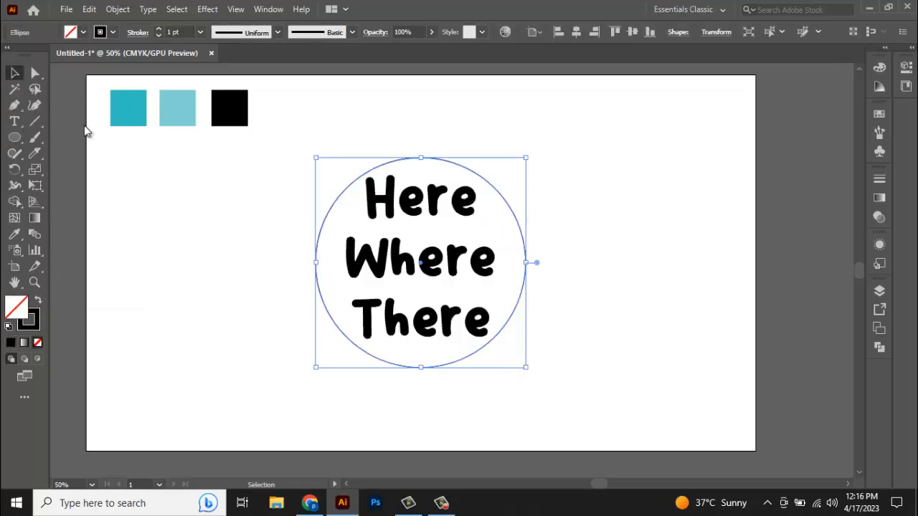
# Scale the circle down slightly about its centre so it fits closer around the words.
pyautogui.scroll(1, 504, 218)
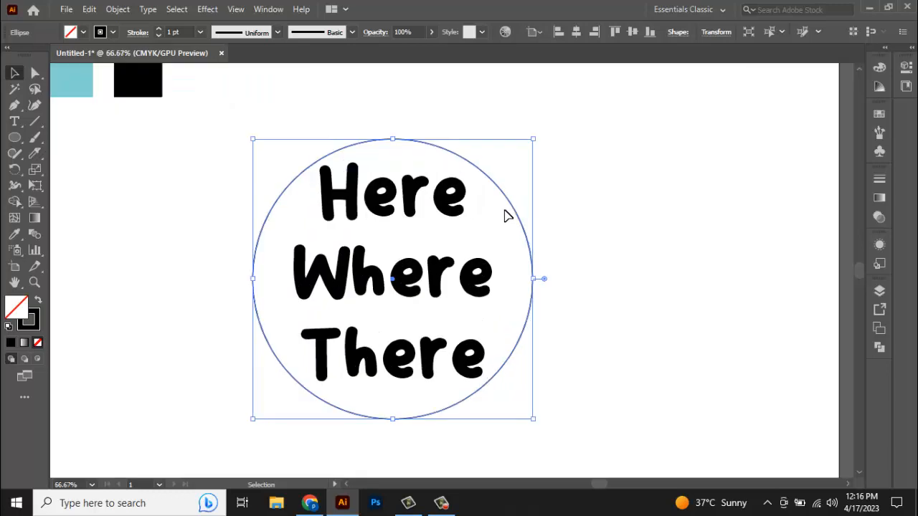
pyautogui.moveTo(533, 139); pyautogui.dragTo(532, 143)
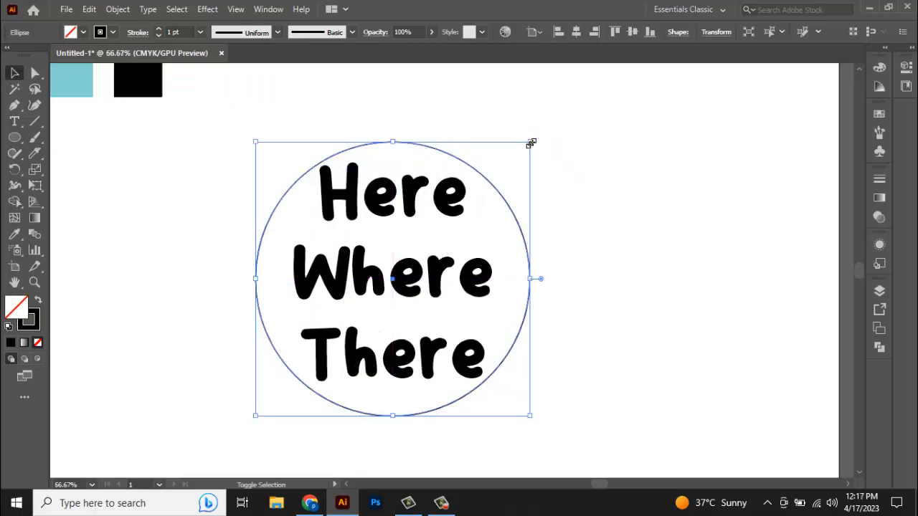
pyautogui.click(640, 267)
# Ungroup the words "Here", "Where" and "There", deselect them and activate the Knife tool.
pyautogui.click(445, 271)
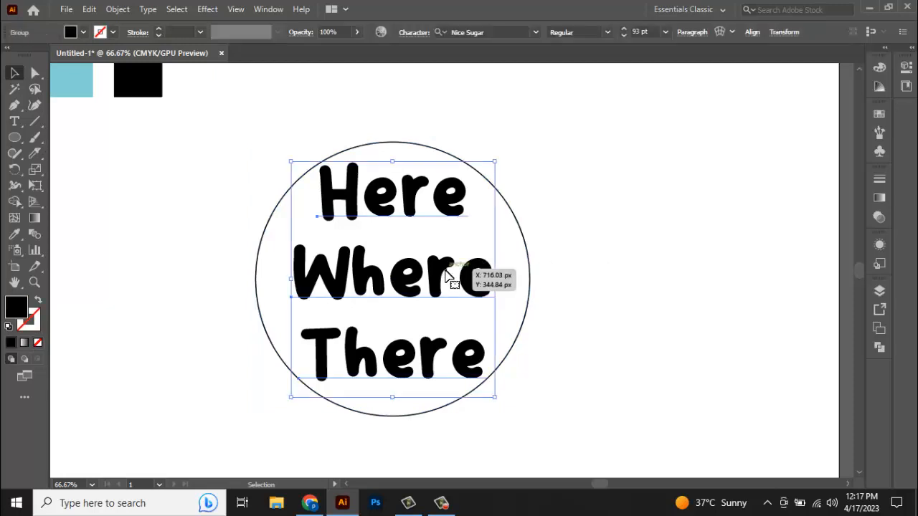
pyautogui.rightClick(437, 285)
pyautogui.click(635, 240)
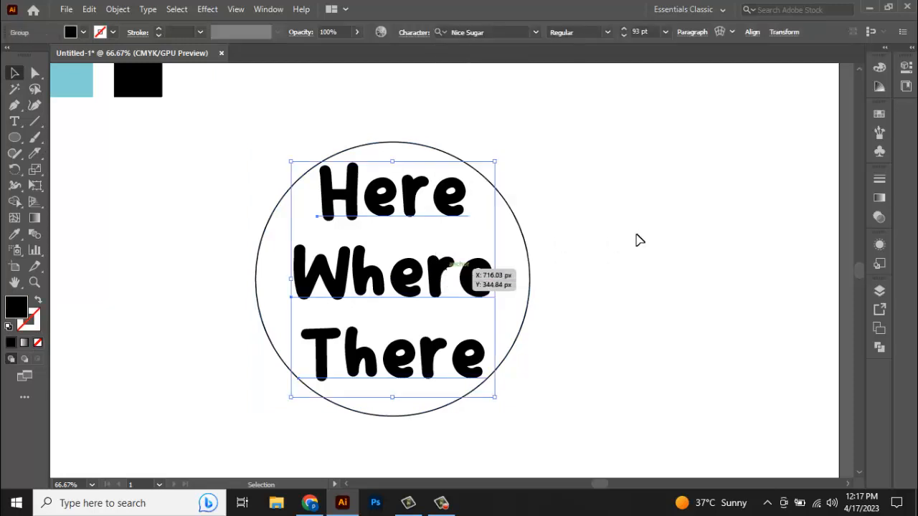
pyautogui.click(461, 283)
pyautogui.rightClick(474, 288)
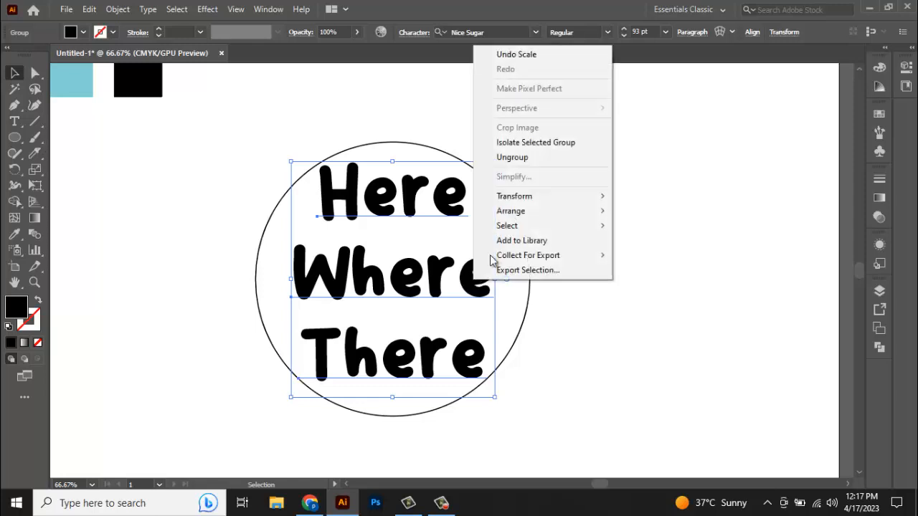
pyautogui.click(524, 158)
pyautogui.click(636, 206)
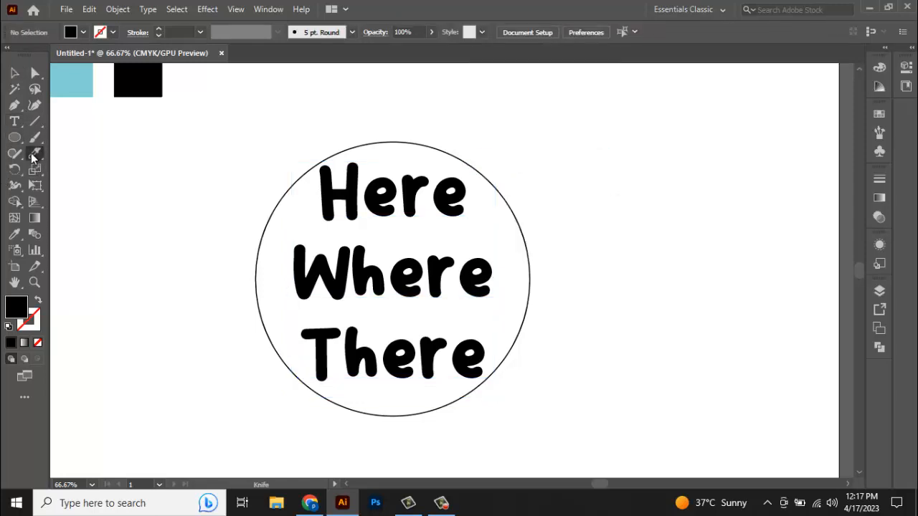
pyautogui.moveTo(34, 153); pyautogui.dragTo(100, 186)
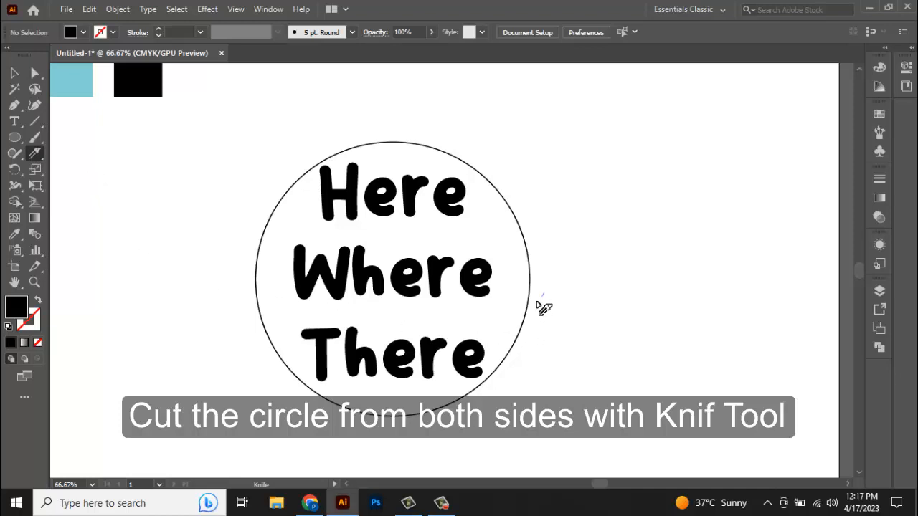
pyautogui.moveTo(539, 304)
pyautogui.mouseDown()
pyautogui.moveTo(519, 314)
pyautogui.moveTo(445, 322)
pyautogui.moveTo(325, 314)
pyautogui.moveTo(291, 325)
pyautogui.moveTo(260, 362)
pyautogui.mouseUp()
pyautogui.press('ctrl')
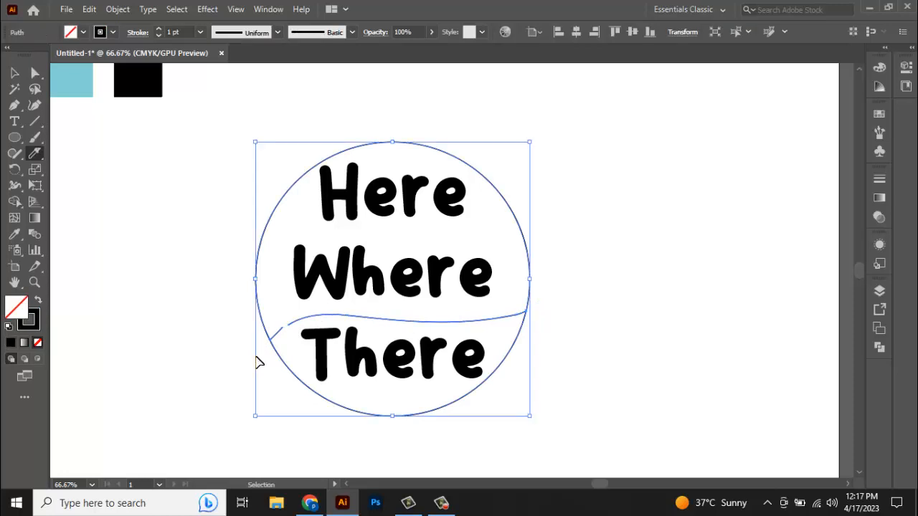
pyautogui.keyDown('ctrl'); pyautogui.click(258, 363); pyautogui.keyUp('ctrl')
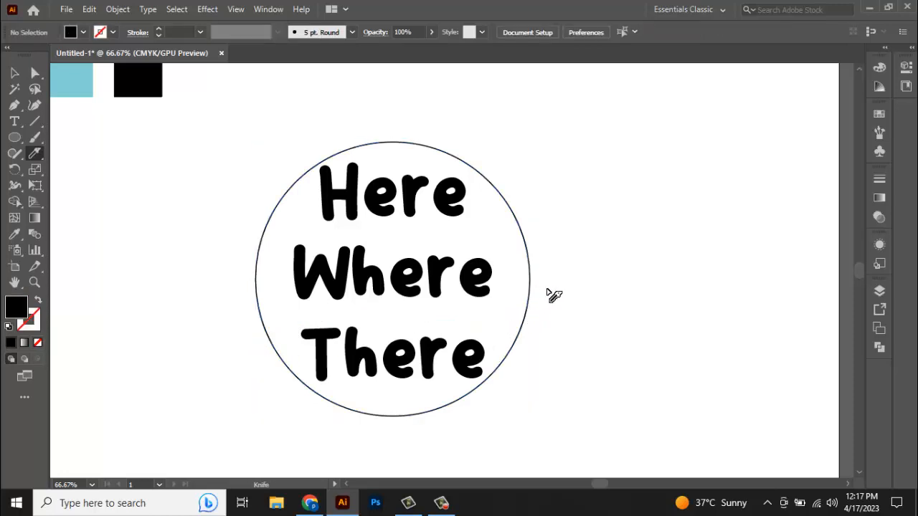
pyautogui.moveTo(539, 301)
pyautogui.mouseDown()
pyautogui.moveTo(511, 312)
pyautogui.moveTo(326, 317)
pyautogui.moveTo(248, 334)
pyautogui.moveTo(232, 351)
pyautogui.mouseUp()
pyautogui.keyDown('ctrl'); pyautogui.click(231, 351); pyautogui.keyUp('ctrl')
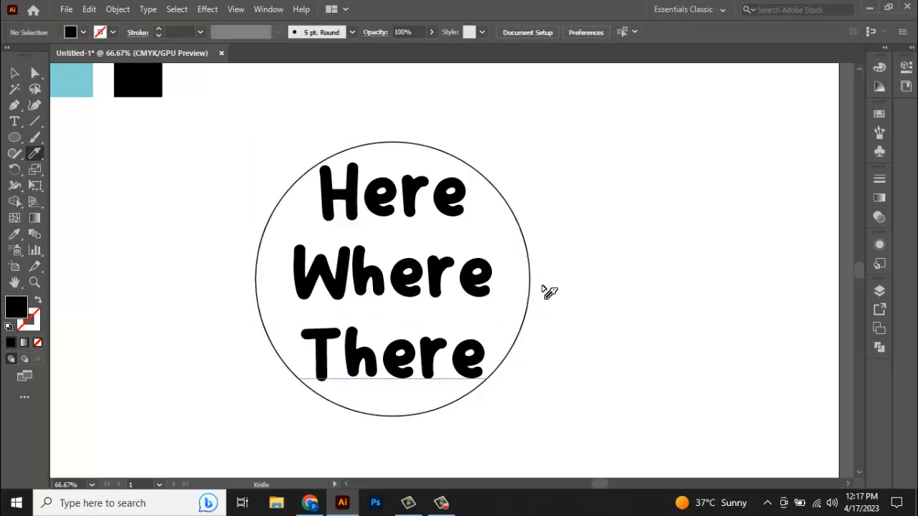
pyautogui.moveTo(534, 305)
pyautogui.mouseDown()
pyautogui.moveTo(473, 326)
pyautogui.moveTo(309, 311)
pyautogui.moveTo(252, 369)
pyautogui.mouseUp()
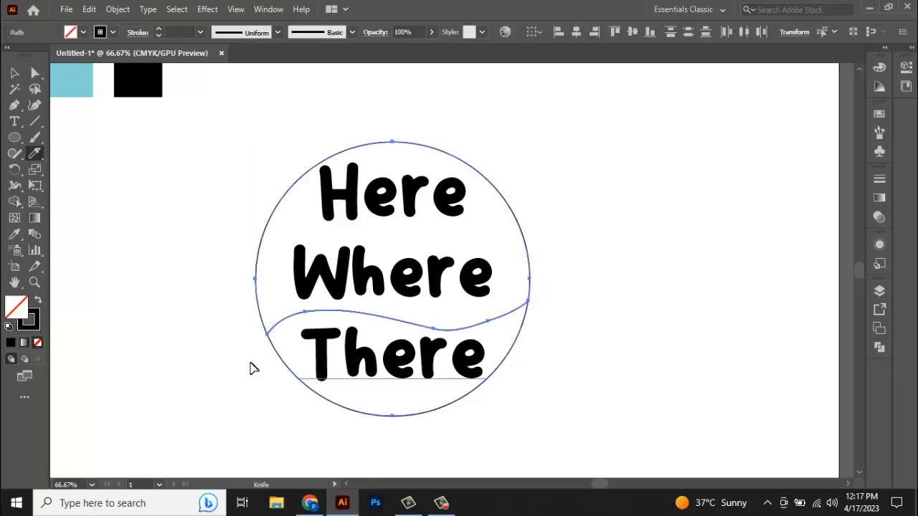
pyautogui.keyDown('ctrl'); pyautogui.click(252, 369); pyautogui.keyUp('ctrl')
# Cut the circle into three parts with wavy freehand Knife strokes, one between "Where" and "There" and one between "Here" and "Where".
pyautogui.moveTo(549, 281)
pyautogui.mouseDown()
pyautogui.moveTo(500, 312)
pyautogui.moveTo(444, 322)
pyautogui.moveTo(341, 308)
pyautogui.moveTo(271, 330)
pyautogui.moveTo(239, 377)
pyautogui.mouseUp()
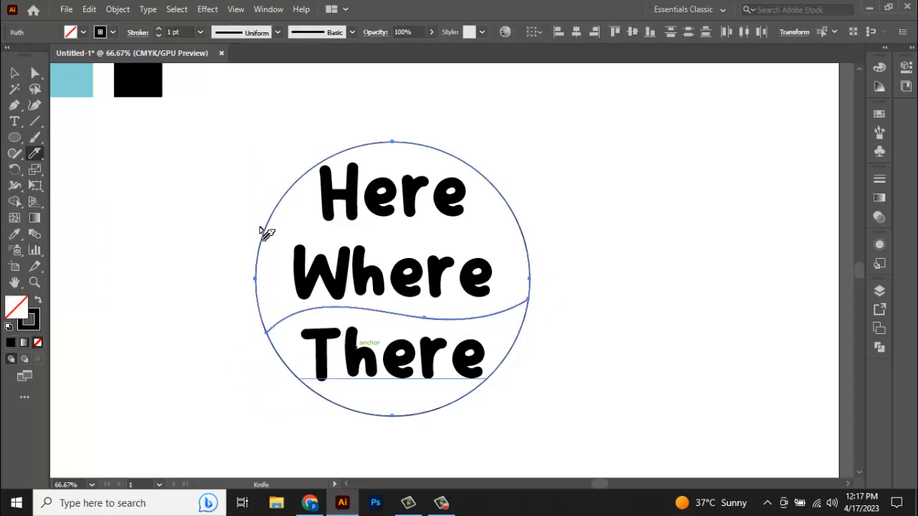
pyautogui.moveTo(276, 224)
pyautogui.mouseDown()
pyautogui.moveTo(335, 230)
pyautogui.moveTo(453, 225)
pyautogui.moveTo(564, 195)
pyautogui.mouseUp()
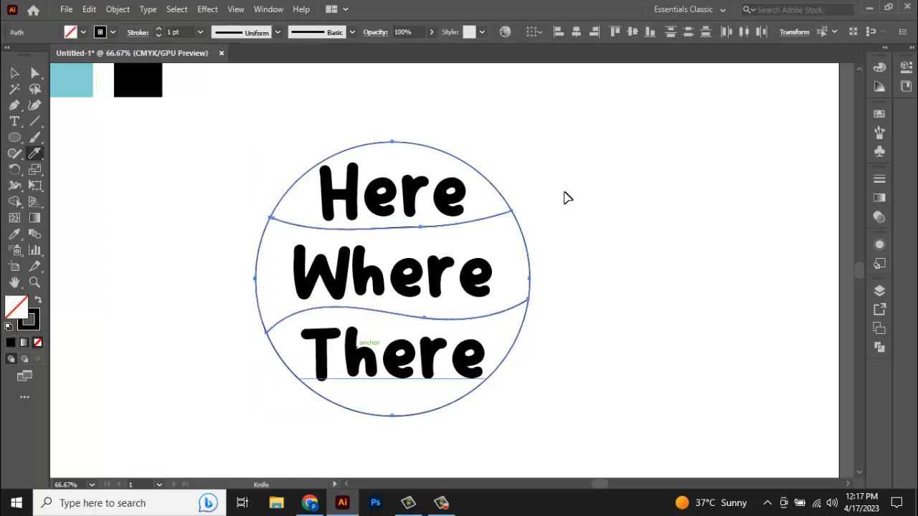
pyautogui.press('v')
pyautogui.click(600, 287)
# Select all three parts of the cut circle and bring them to the front, above the words.
pyautogui.click(419, 198)
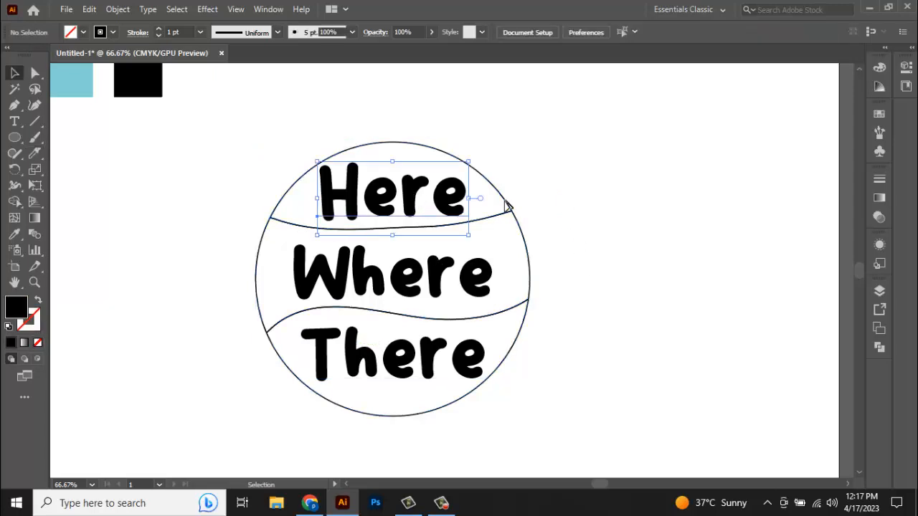
pyautogui.click(493, 188)
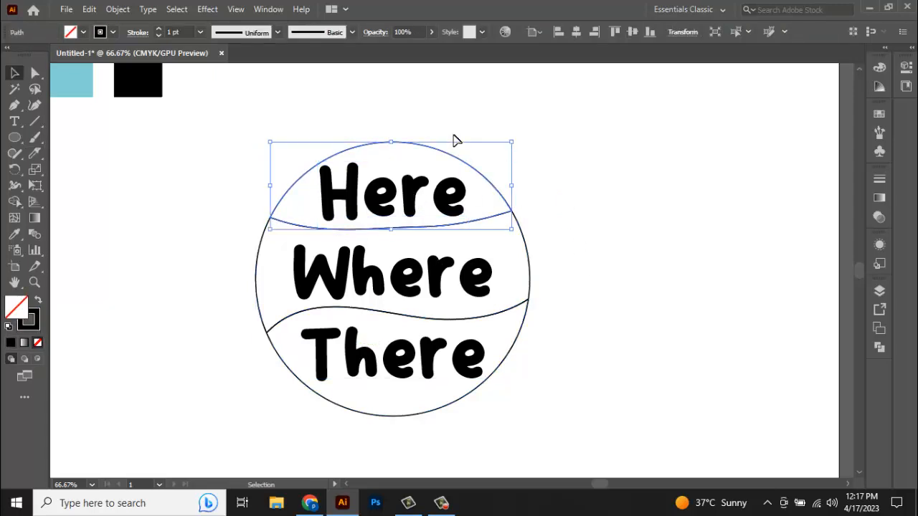
pyautogui.moveTo(543, 287); pyautogui.dragTo(502, 344)
pyautogui.rightClick(502, 344)
pyautogui.moveTo(566, 274)
pyautogui.click(674, 272)
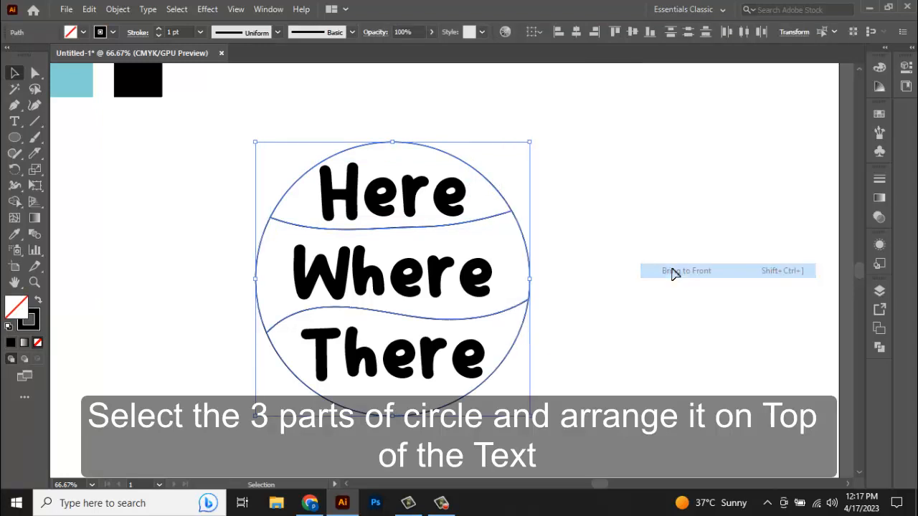
pyautogui.click(499, 151)
# Recolour the words "Here", "Where" and "There" by sampling the darker teal swatch on the artboard, and deselect them.
pyautogui.click(391, 220)
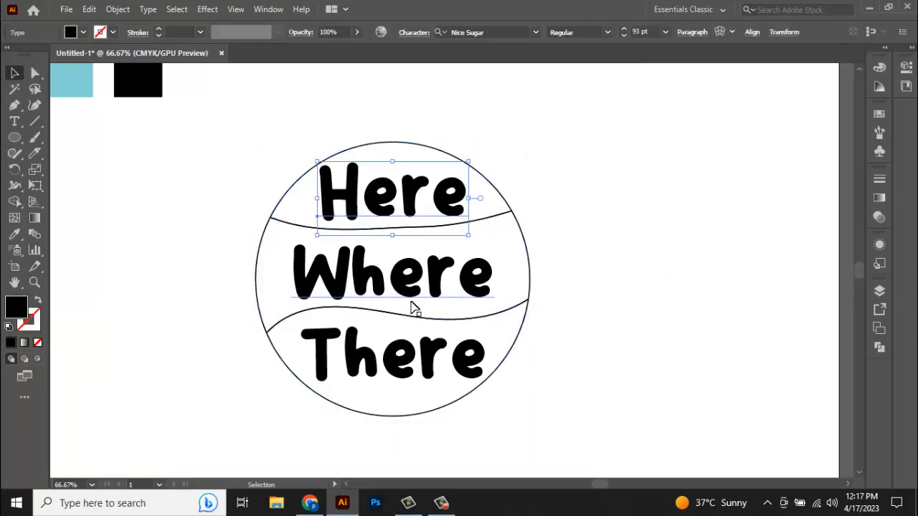
pyautogui.keyDown('shift'); pyautogui.click(419, 368); pyautogui.keyUp('shift')
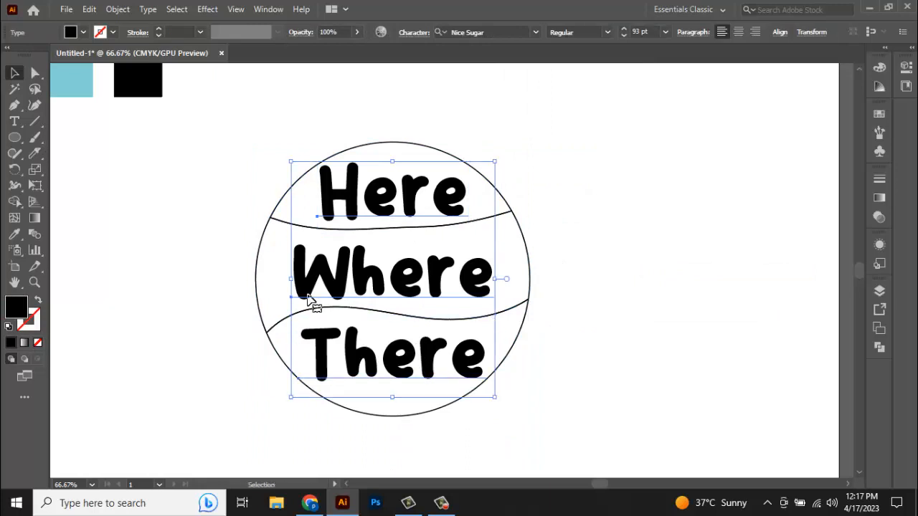
pyautogui.click(15, 233)
pyautogui.scroll(-1, 201, 208)
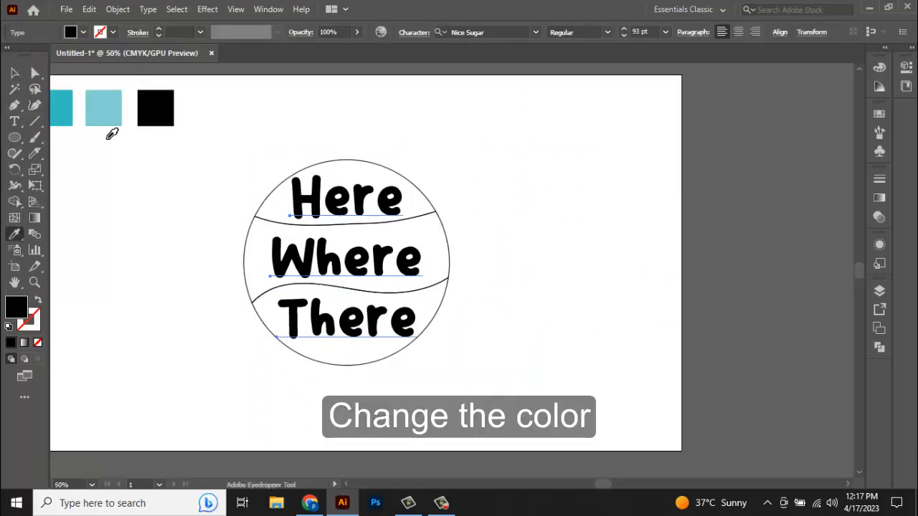
pyautogui.click(69, 112)
pyautogui.click(14, 73)
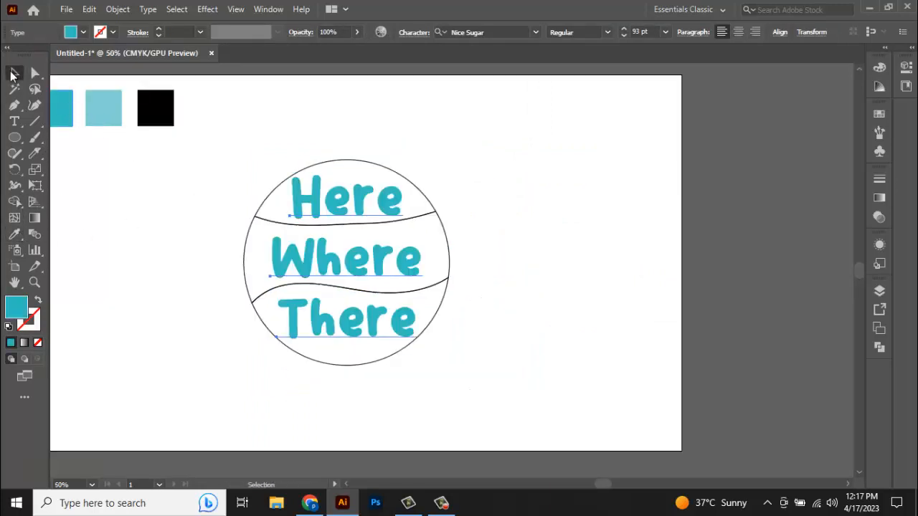
pyautogui.click(193, 218)
# Warp the word "Here" into the circle's upper part using Envelope Distort, Make with Top Object.
pyautogui.moveTo(321, 188); pyautogui.dragTo(319, 188)
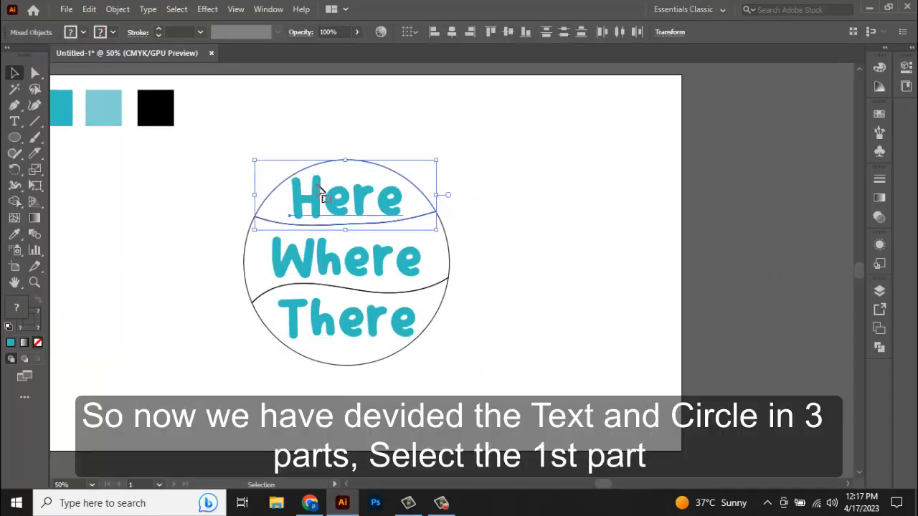
pyautogui.click(118, 9)
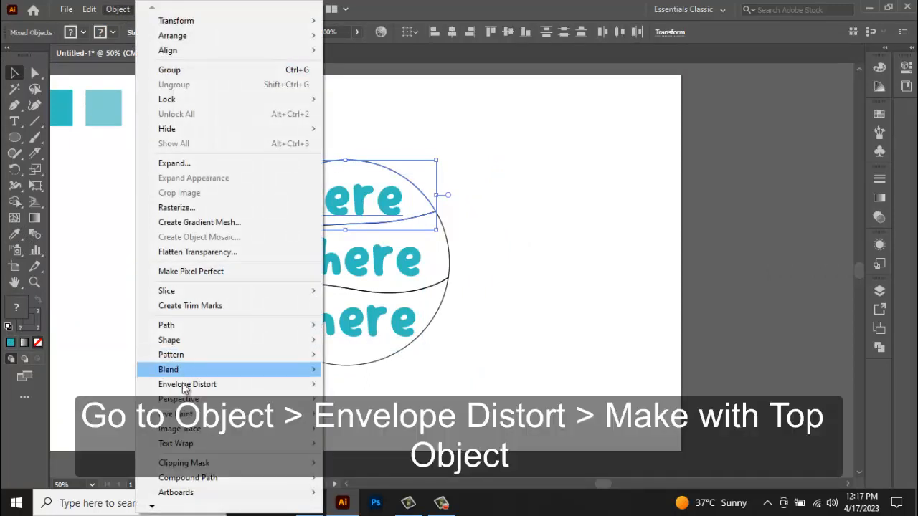
pyautogui.moveTo(188, 384)
pyautogui.click(412, 414)
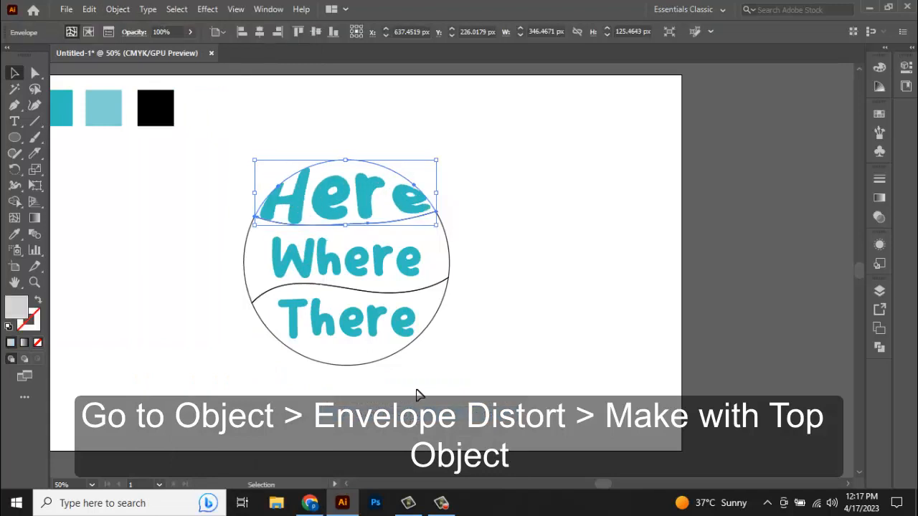
pyautogui.click(494, 237)
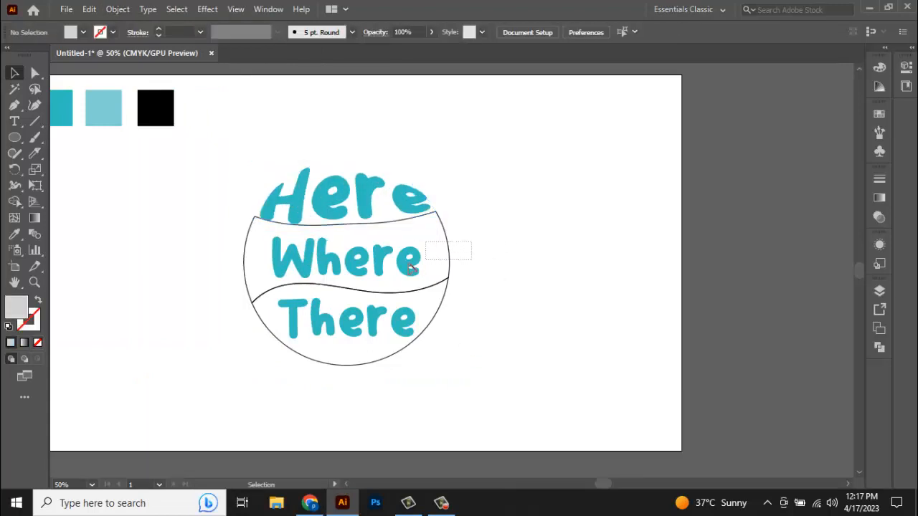
# Set the font size of the word "Where" to 95 pt.
pyautogui.moveTo(402, 269); pyautogui.dragTo(407, 270)
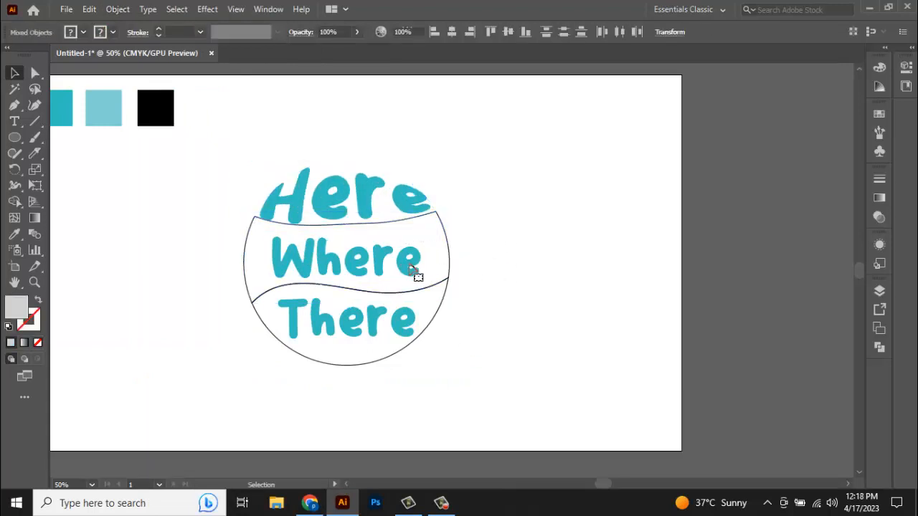
pyautogui.click(415, 273)
pyautogui.click(624, 30)
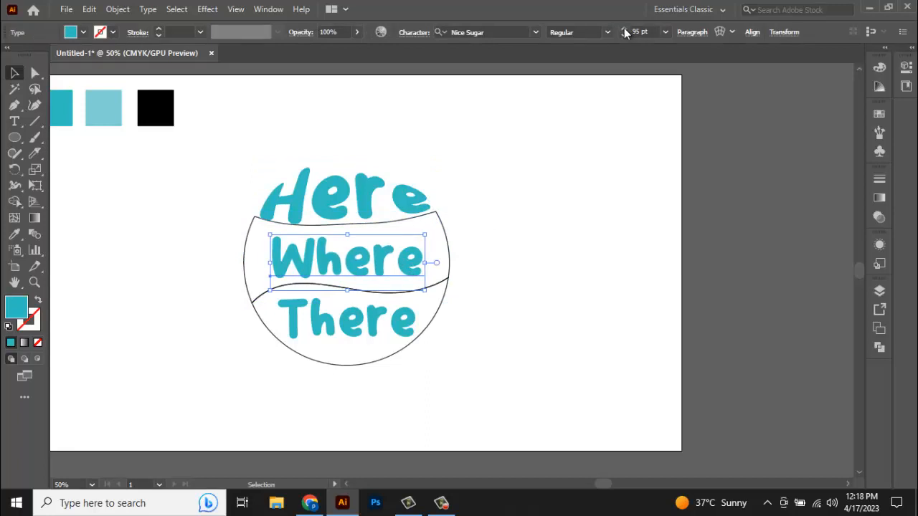
pyautogui.click(624, 31)
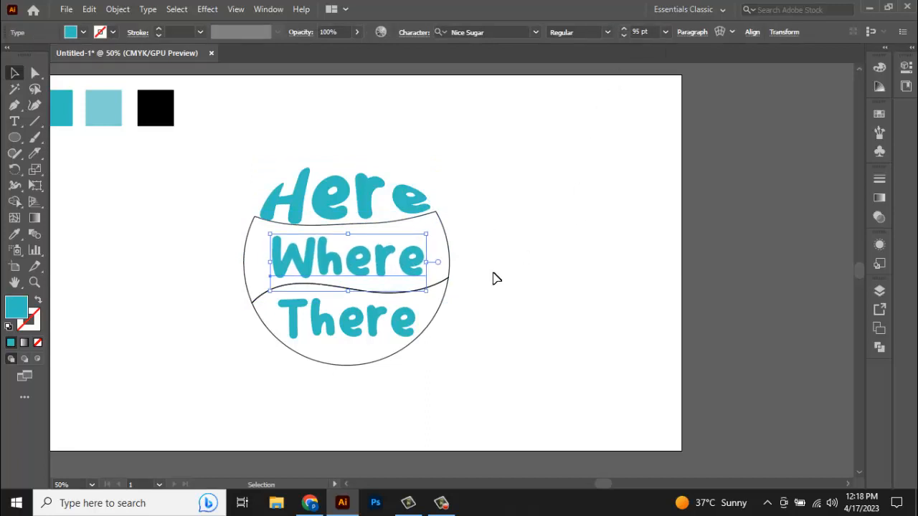
pyautogui.click(424, 293)
# Nudge the word "Where" slightly up and left within the circle's middle part, and deselect it.
pyautogui.scroll(1, 418, 293)
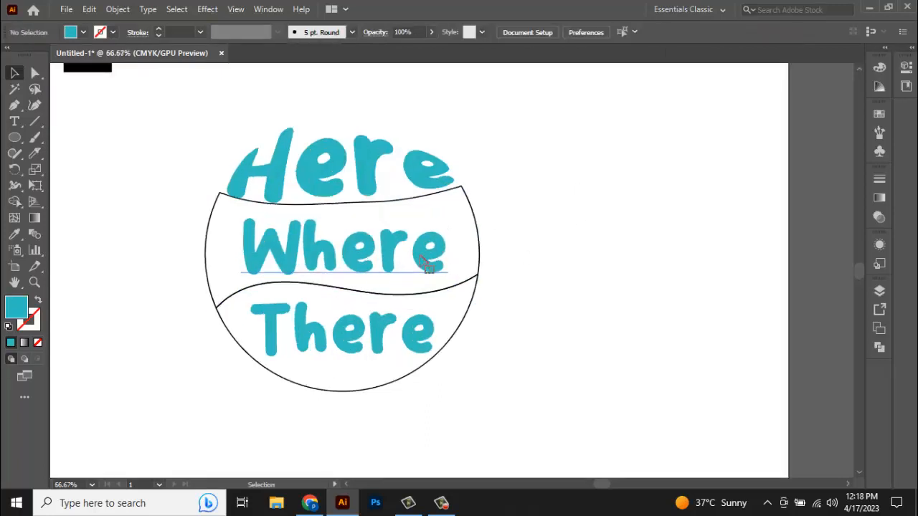
pyautogui.click(426, 266)
pyautogui.press('Up')
pyautogui.press('Up')
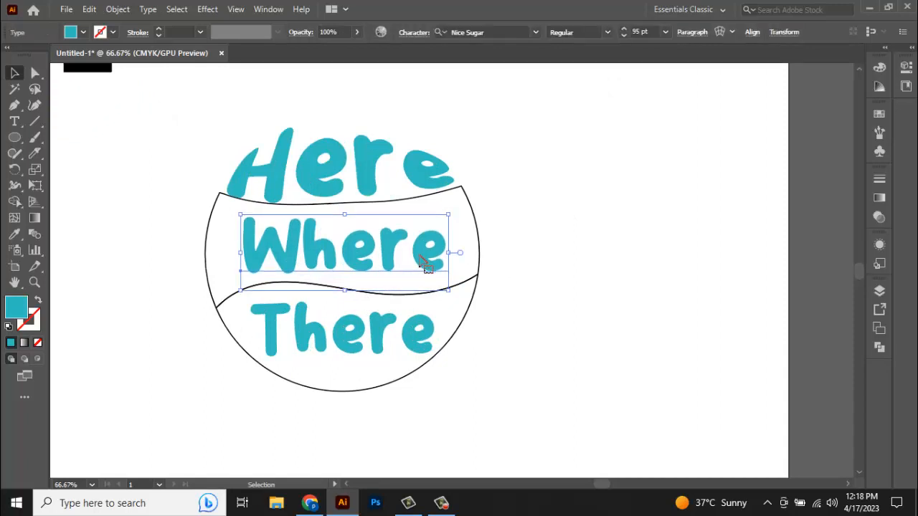
pyautogui.press('Up')
pyautogui.press('Left')
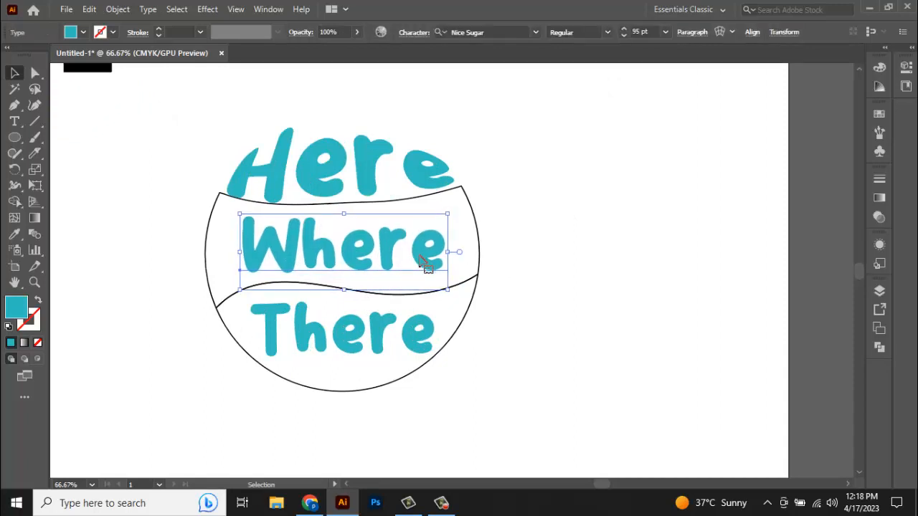
pyautogui.press('Up')
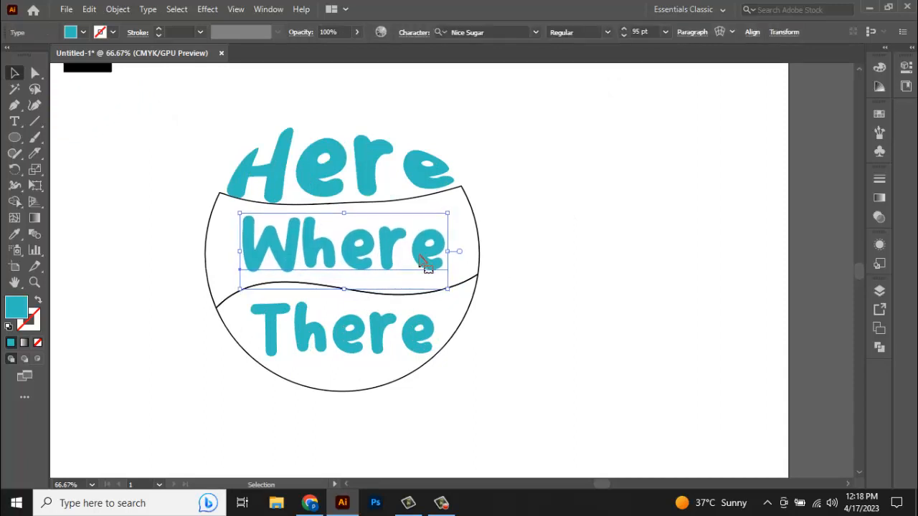
pyautogui.click(491, 236)
# Warp the word "Where" into the circle's middle part using Envelope Distort, Make with Top Object.
pyautogui.moveTo(510, 229); pyautogui.dragTo(428, 257)
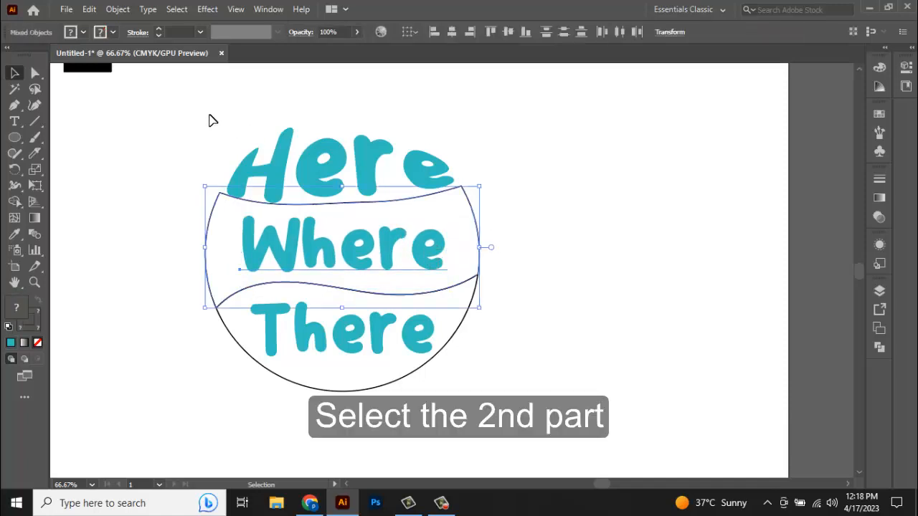
pyautogui.click(117, 9)
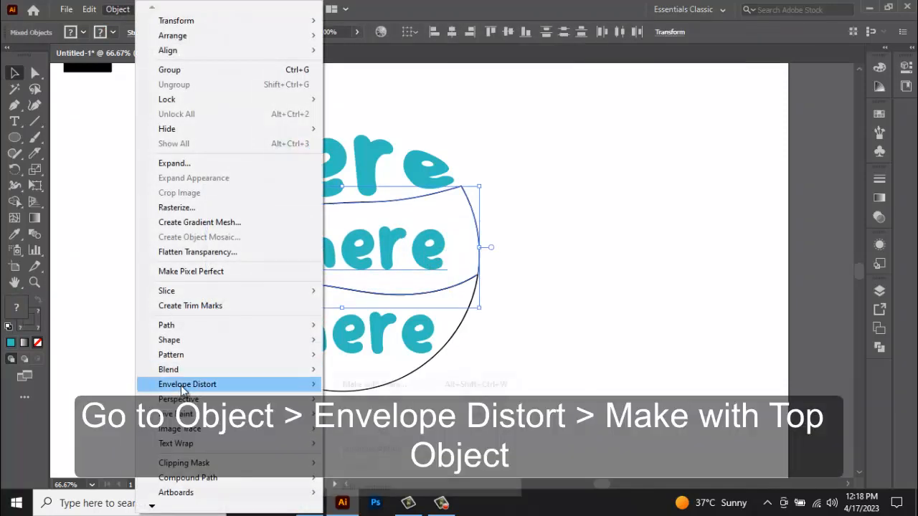
pyautogui.moveTo(163, 382)
pyautogui.click(429, 414)
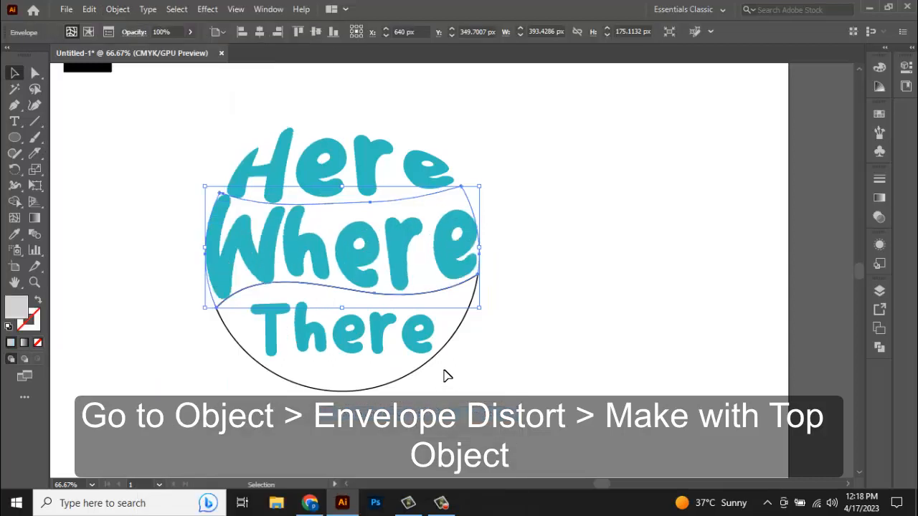
# Warp the word "There" into the circle's lower part using Envelope Distort, Make with Top Object, and deselect it.
pyautogui.click(445, 374)
pyautogui.click(414, 352)
pyautogui.click(122, 10)
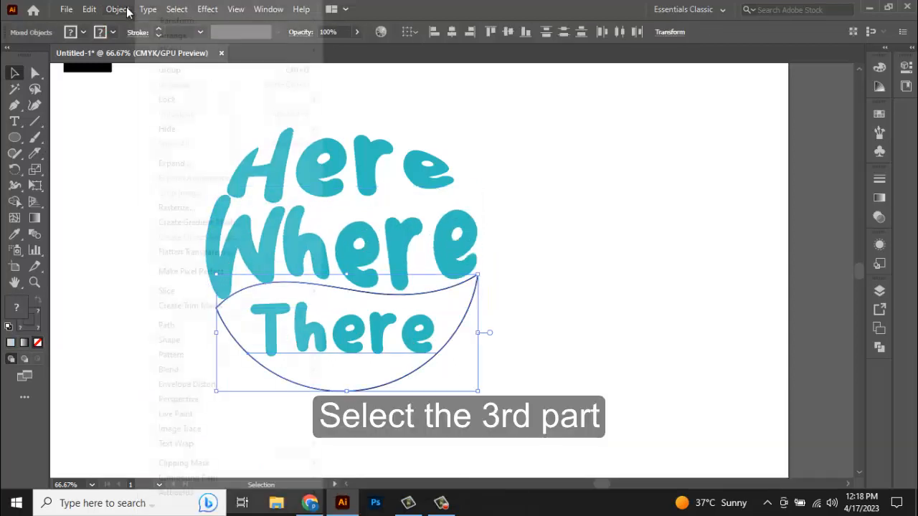
pyautogui.moveTo(204, 384)
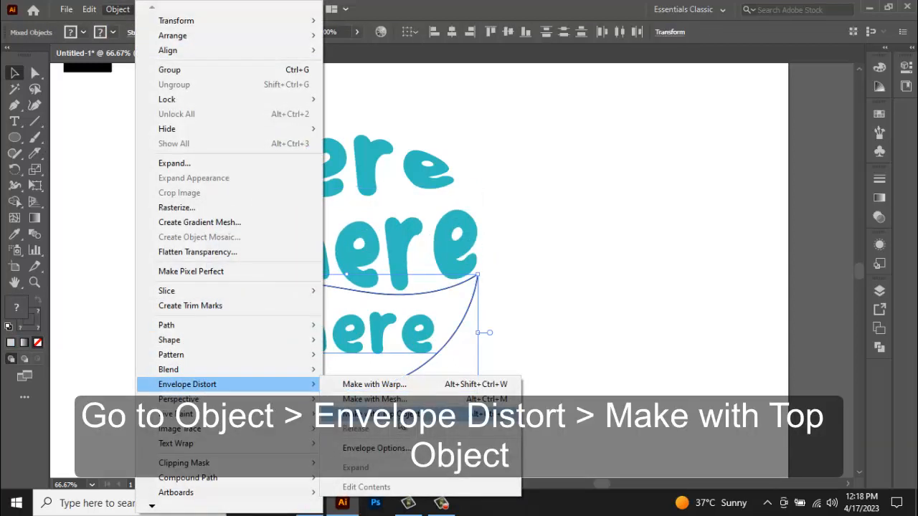
pyautogui.click(399, 419)
pyautogui.click(548, 355)
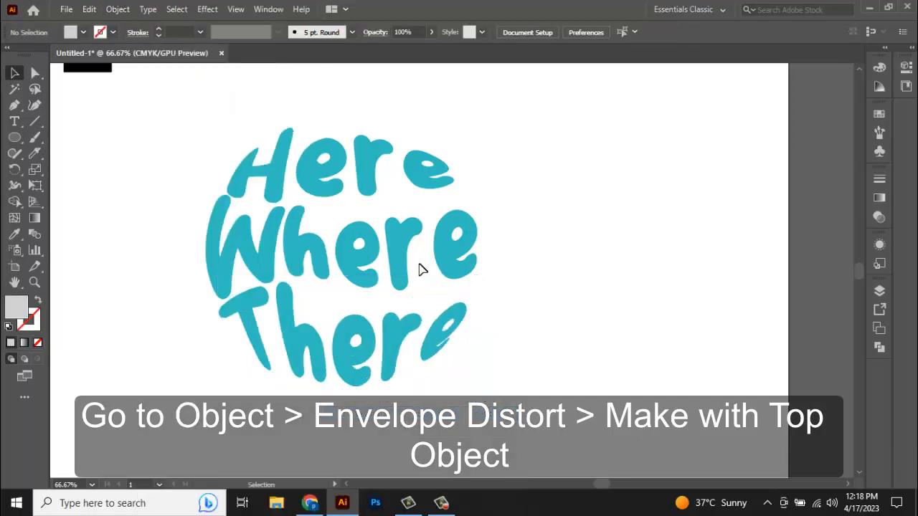
# Nudge the warped word "Here" slightly upward to widen the gap above "Where".
pyautogui.click(371, 188)
pyautogui.moveTo(362, 179); pyautogui.dragTo(363, 174)
pyautogui.press('Up')
pyautogui.press('Up')
pyautogui.press('Up')
pyautogui.press('Up')
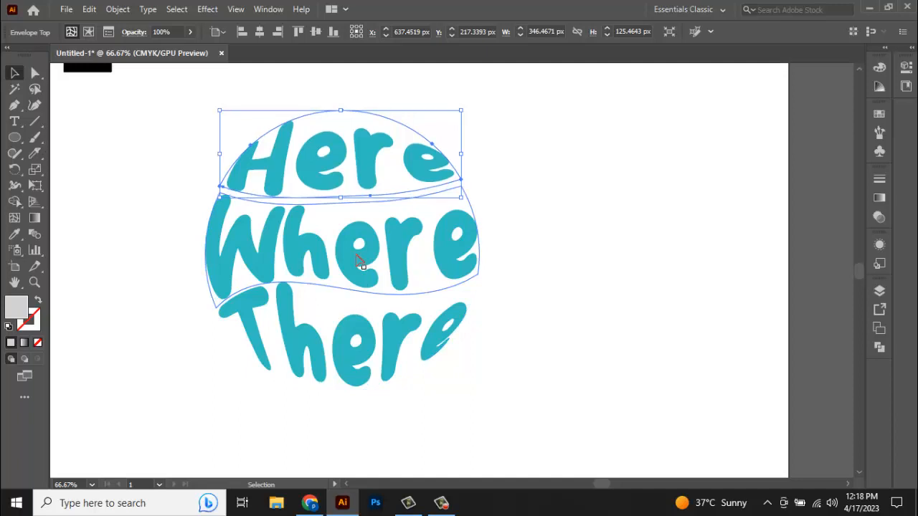
# Move the warped word "There" slightly down to widen the gap below "Where", and deselect everything.
pyautogui.click(369, 348)
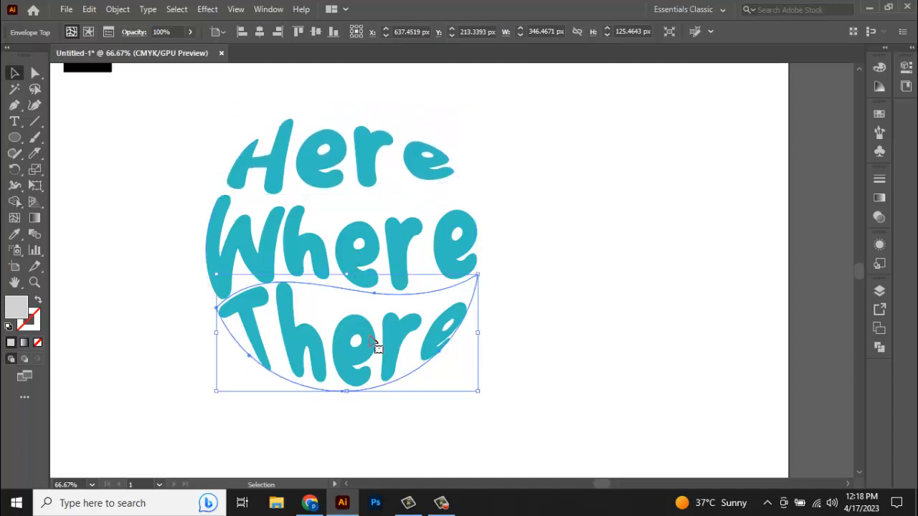
pyautogui.keyDown('shift'); pyautogui.click(369, 353); pyautogui.keyUp('shift')
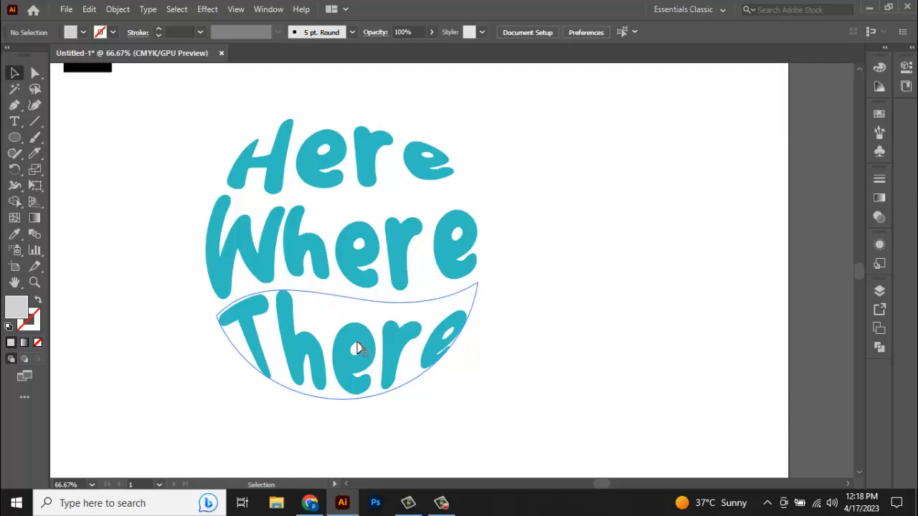
pyautogui.click(440, 343)
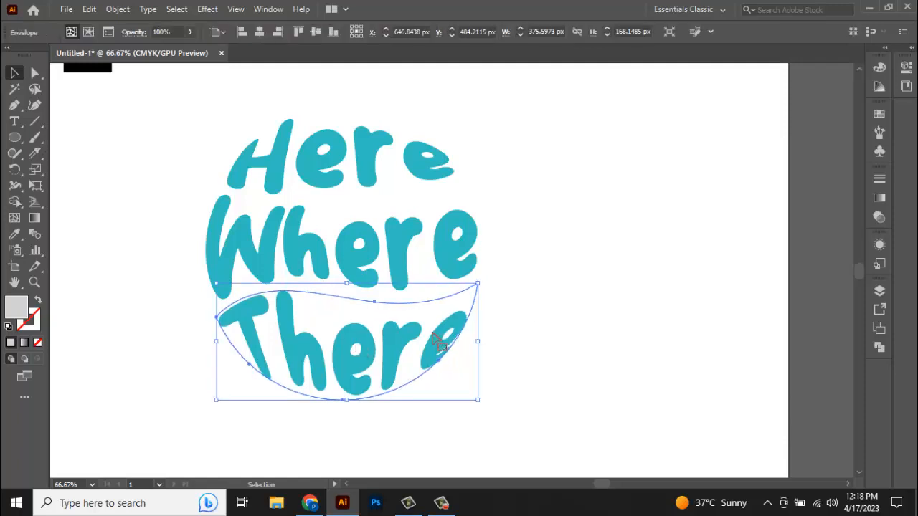
pyautogui.press('Down')
pyautogui.press('Down')
pyautogui.press('Down')
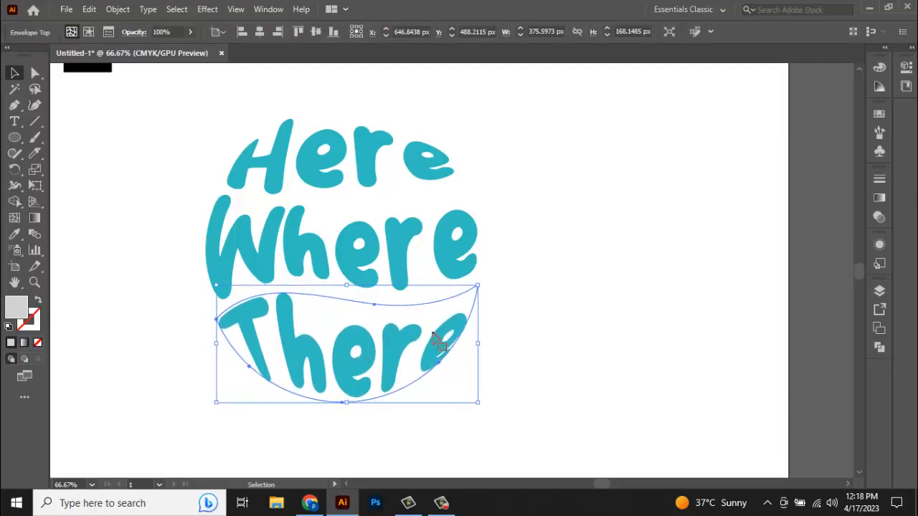
pyautogui.press('Down')
pyautogui.press('Down')
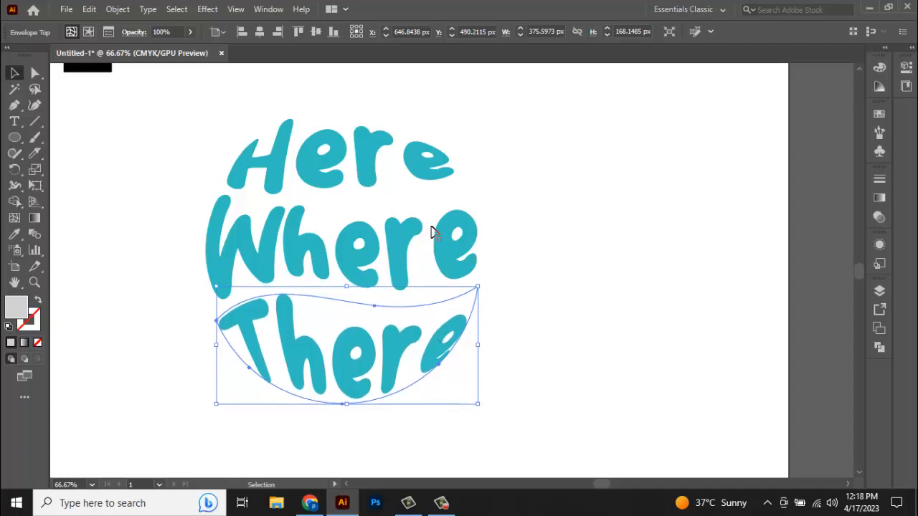
pyautogui.click(380, 183)
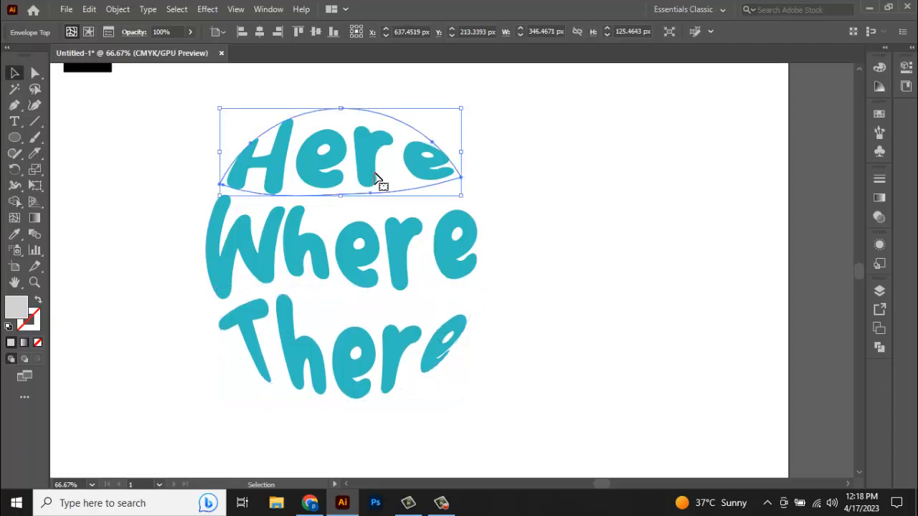
pyautogui.click(550, 178)
# Expand the object and fill of all three envelope-distorted words.
pyautogui.scroll(-1, 535, 192)
pyautogui.moveTo(540, 190); pyautogui.dragTo(509, 214)
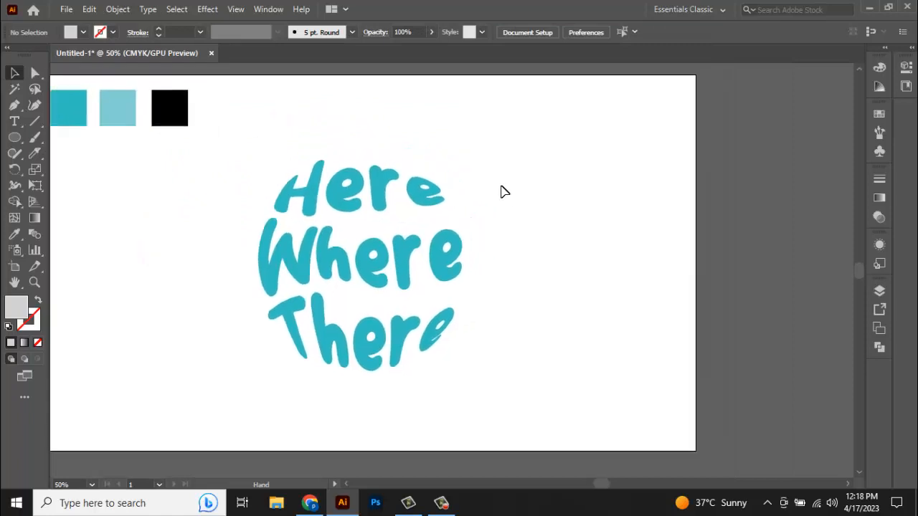
pyautogui.moveTo(329, 389); pyautogui.dragTo(211, 71)
pyautogui.click(118, 9)
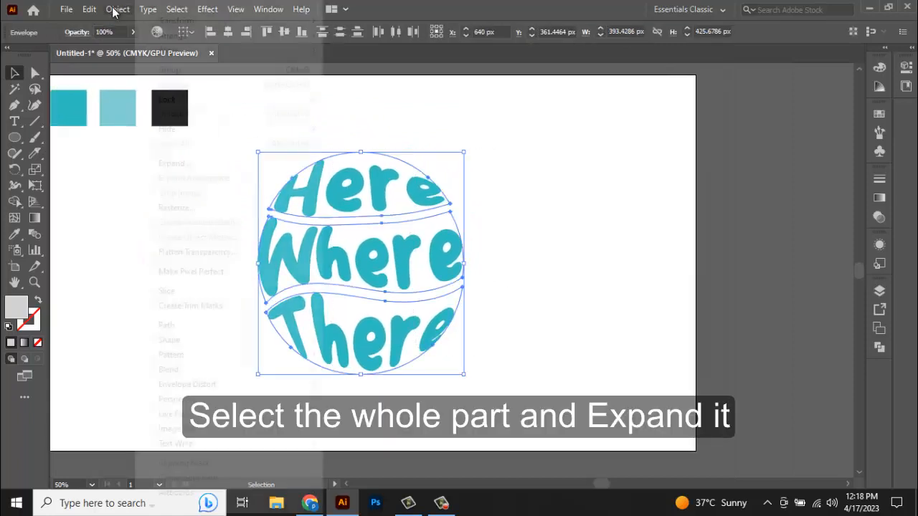
pyautogui.click(179, 165)
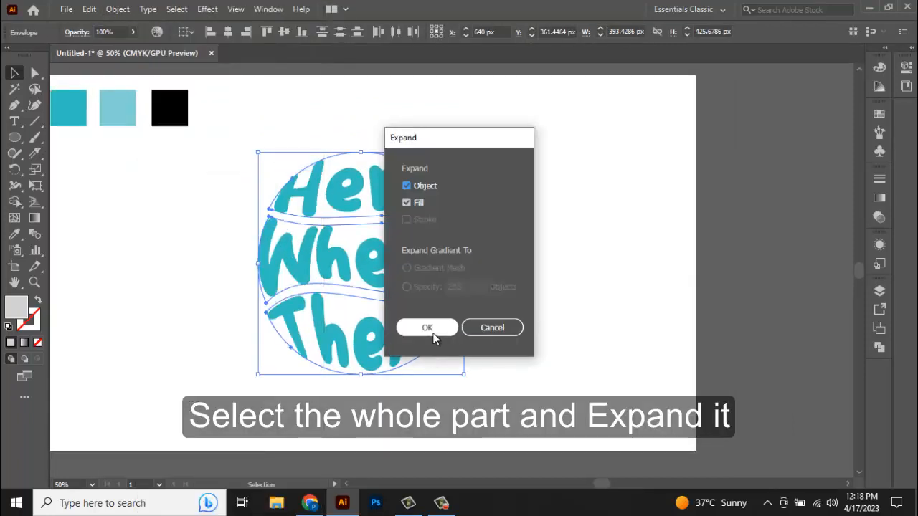
pyautogui.click(432, 329)
# Group the three expanded words and deselect them.
pyautogui.rightClick(363, 246)
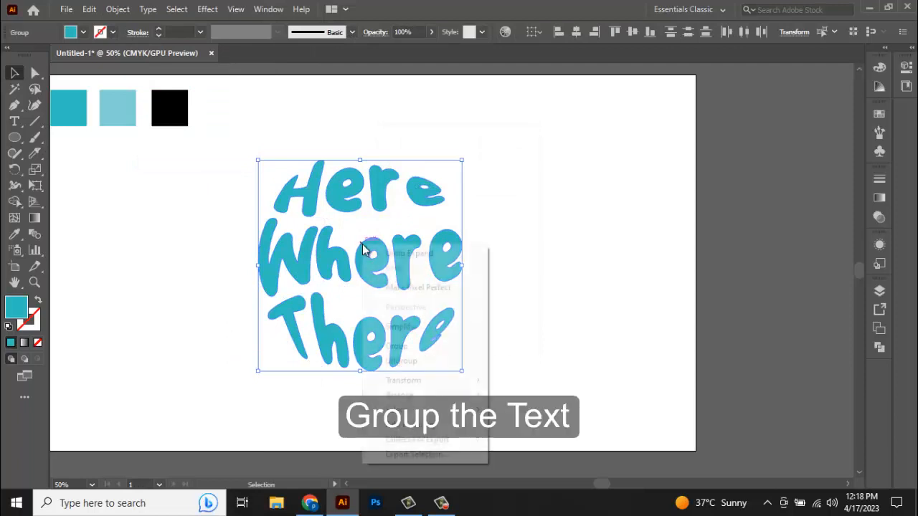
pyautogui.click(412, 347)
pyautogui.click(523, 286)
# Copy the grouped text and paste the duplicate in back of the original.
pyautogui.click(447, 248)
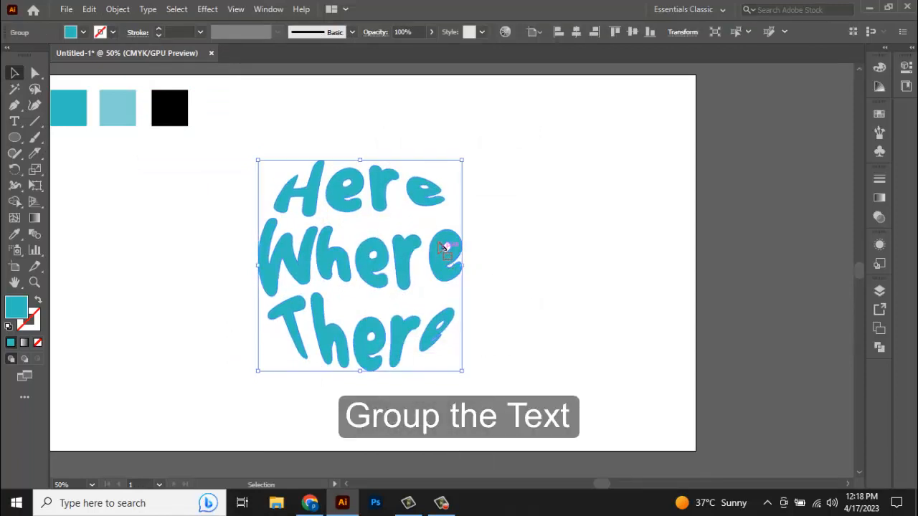
pyautogui.click(89, 9)
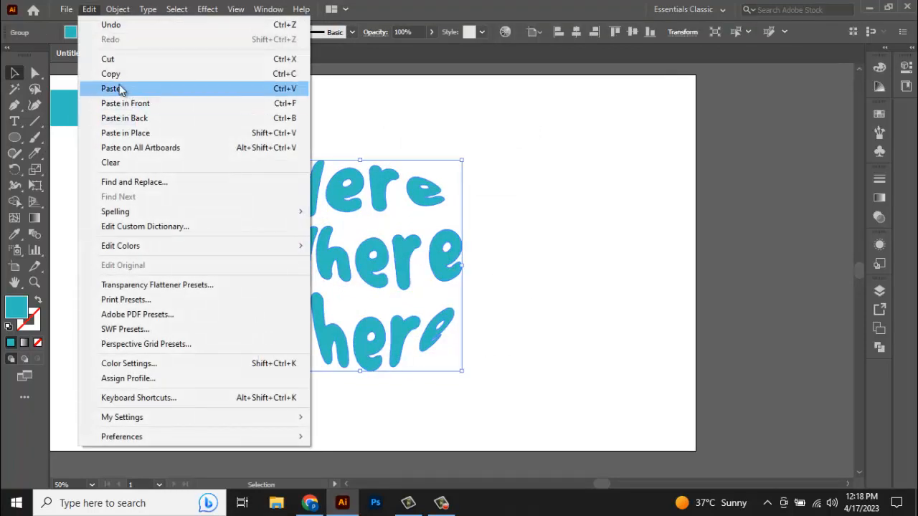
pyautogui.click(111, 73)
pyautogui.click(86, 10)
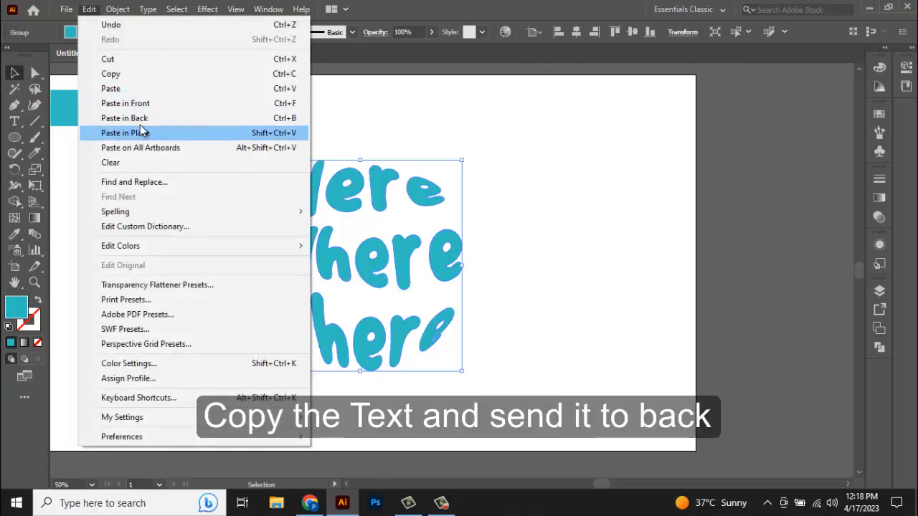
pyautogui.click(140, 119)
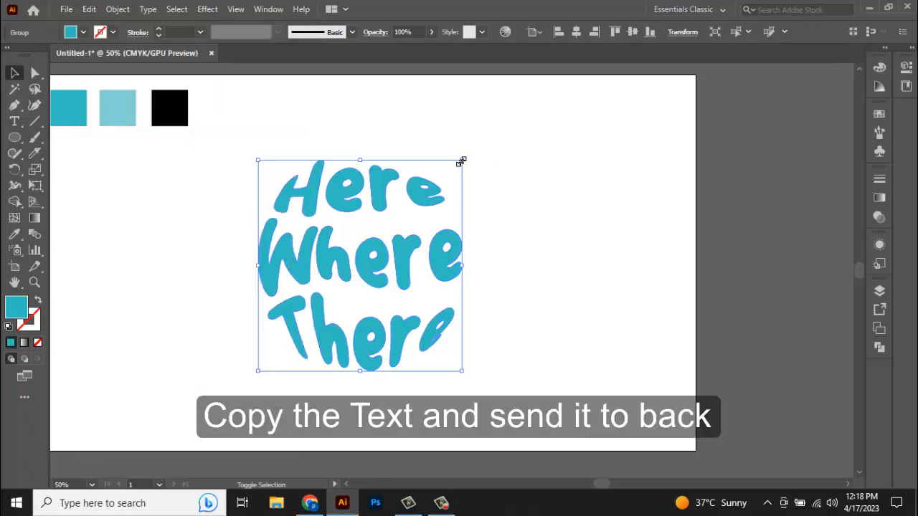
# Shrink the back copy of the text to a tiny size at its centre, colour it from the black swatch square, and deselect it.
pyautogui.moveTo(461, 161); pyautogui.dragTo(381, 253)
pyautogui.click(14, 234)
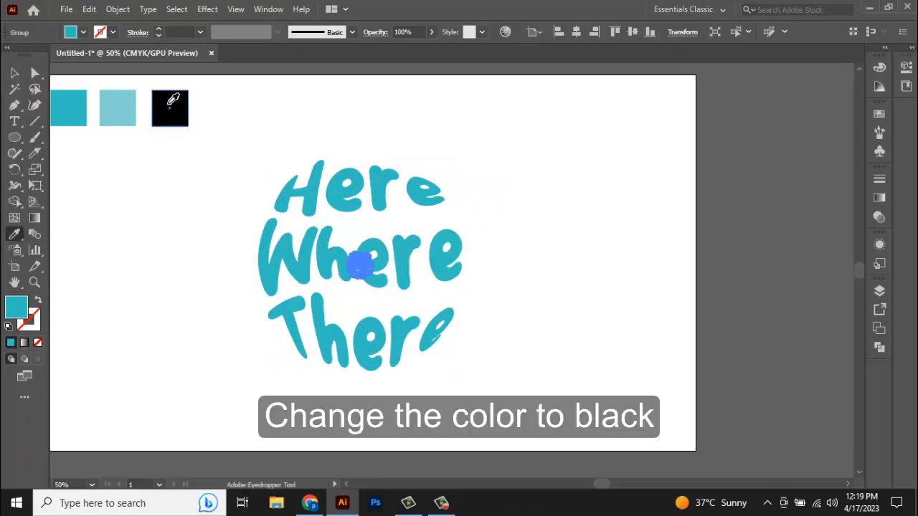
pyautogui.click(171, 105)
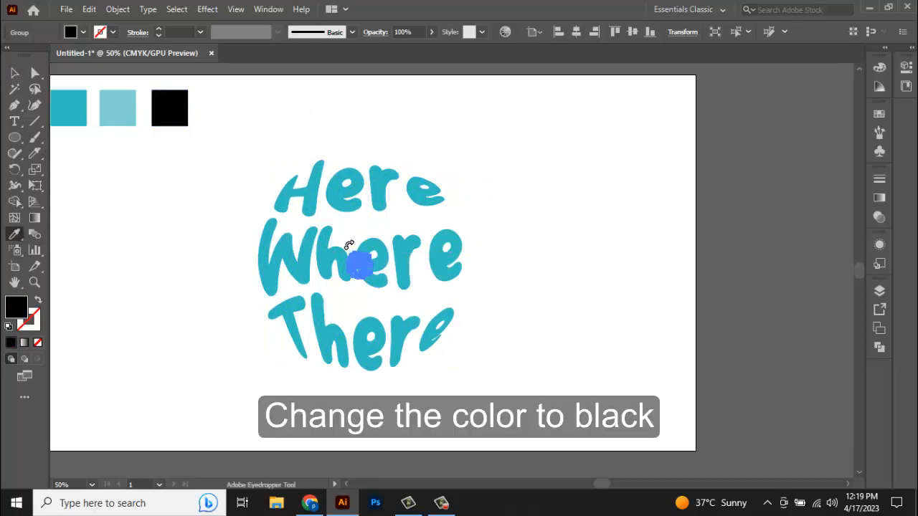
pyautogui.press('v')
pyautogui.click(224, 215)
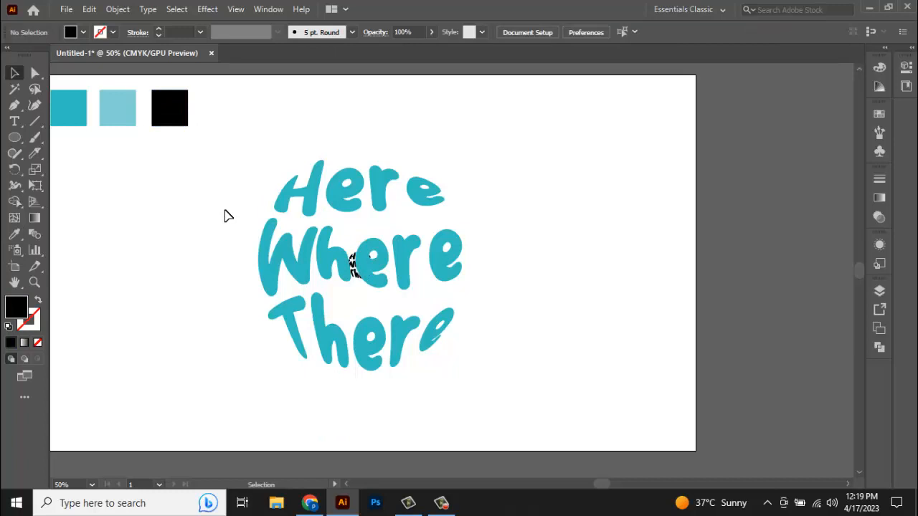
# Select the large teal text together with the tiny black copy and make a blend between them.
pyautogui.click(401, 309)
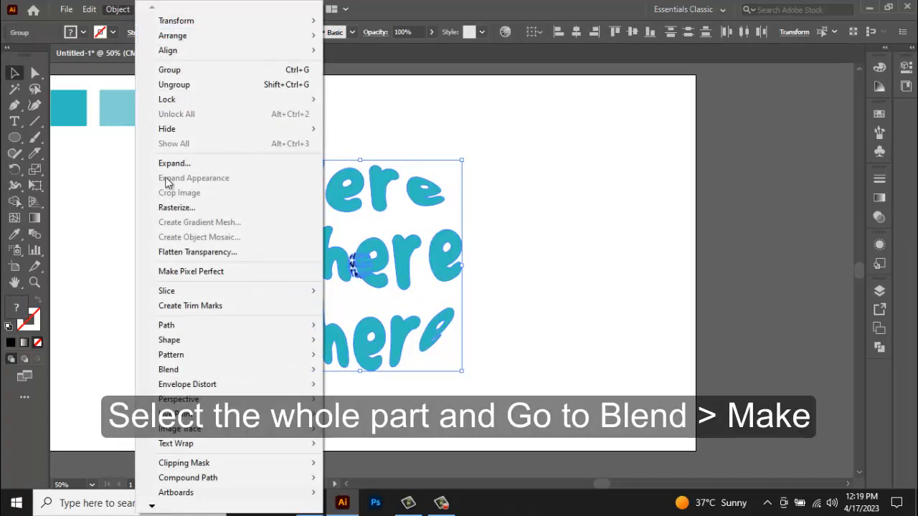
pyautogui.moveTo(284, 371)
pyautogui.click(355, 372)
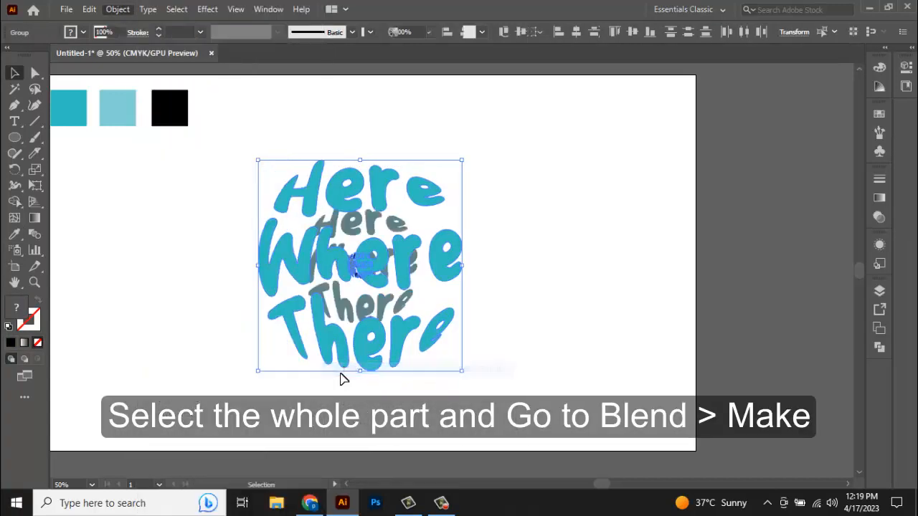
# Set the blend's spacing to Specified Steps with 410 steps.
pyautogui.click(116, 17)
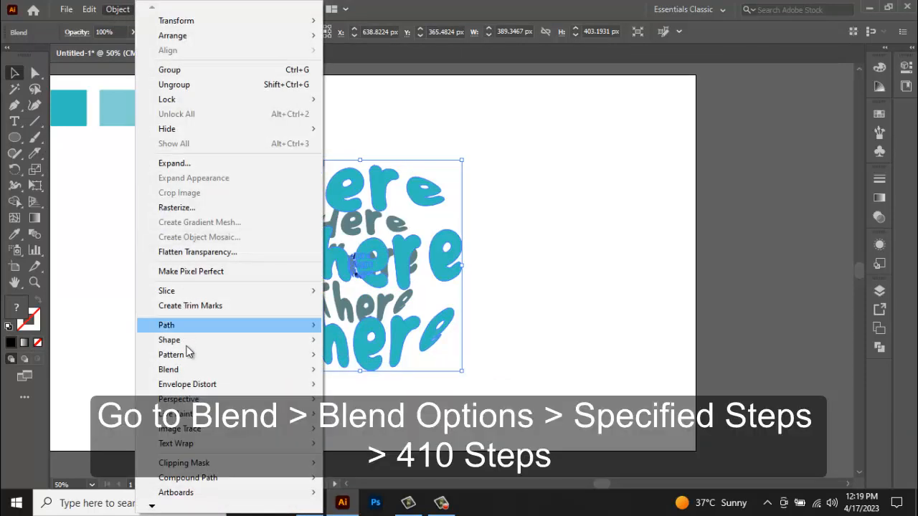
pyautogui.moveTo(215, 369)
pyautogui.click(393, 407)
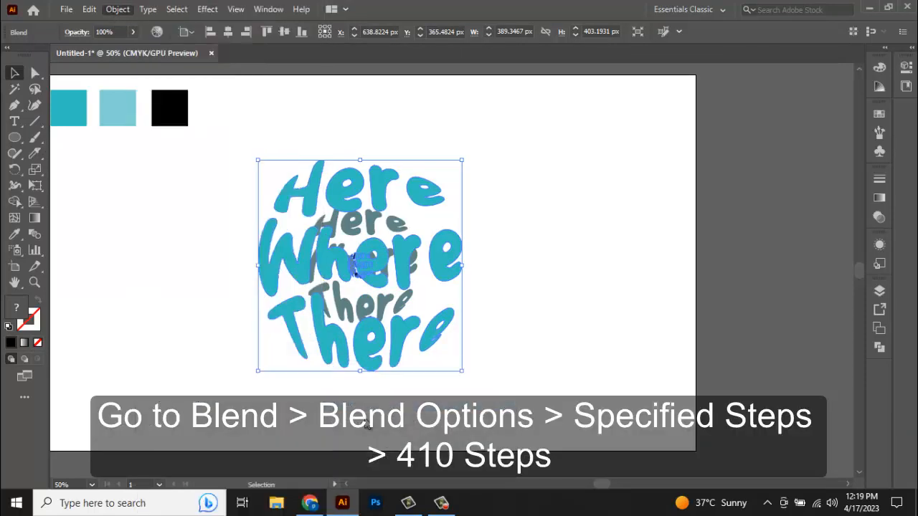
pyautogui.click(456, 219)
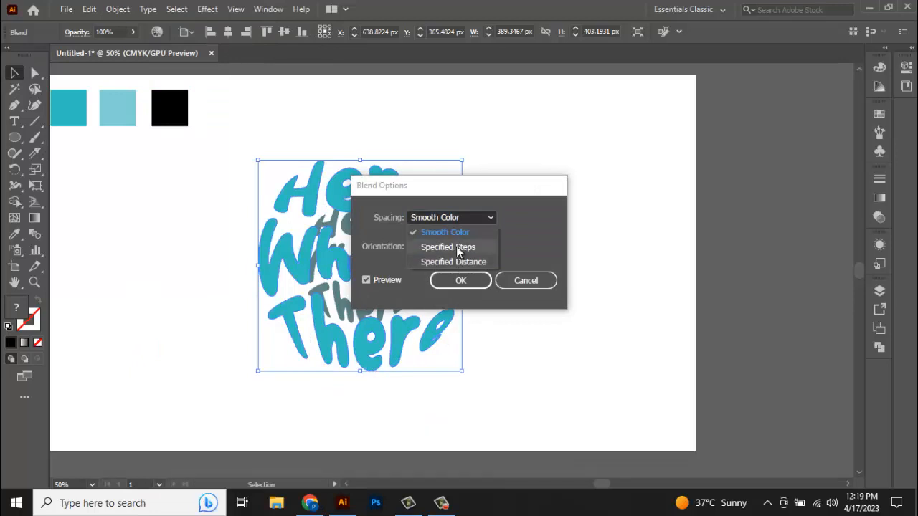
pyautogui.click(460, 248)
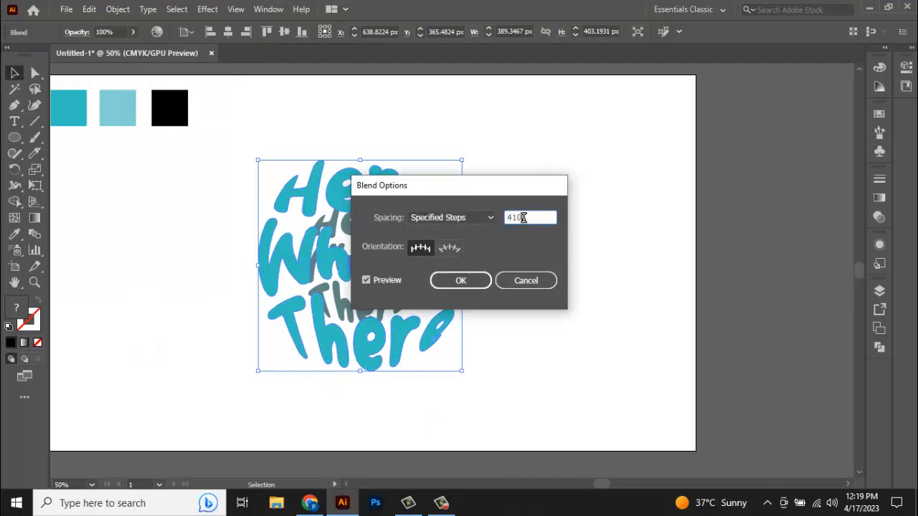
pyautogui.click(464, 282)
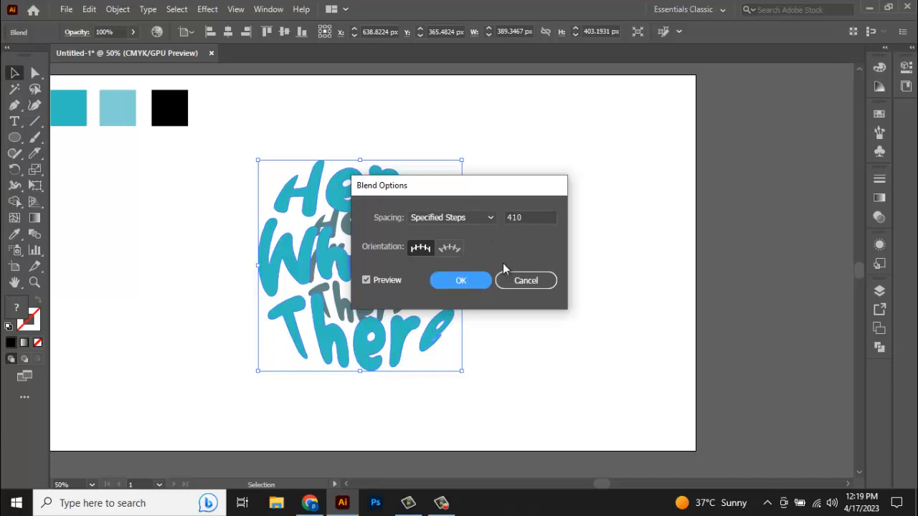
pyautogui.click(463, 281)
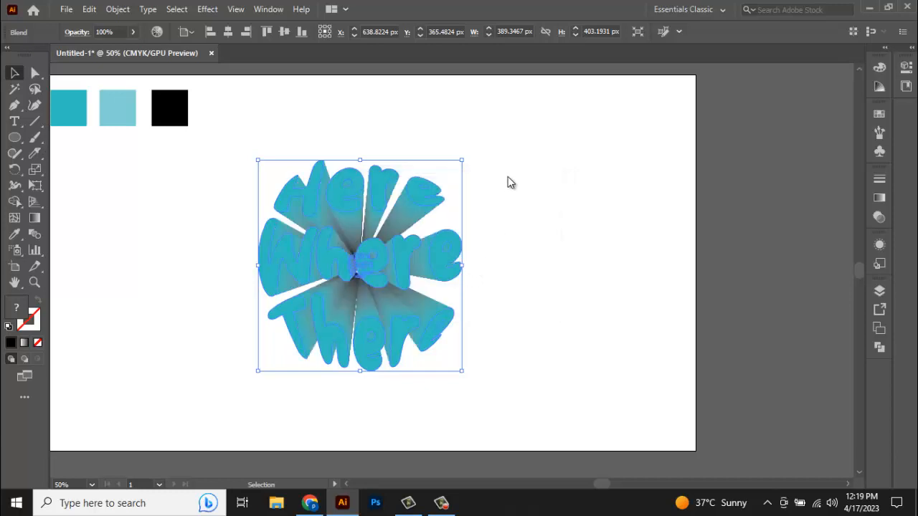
# Expand the blended text into editable shapes and deselect it.
pyautogui.click(118, 10)
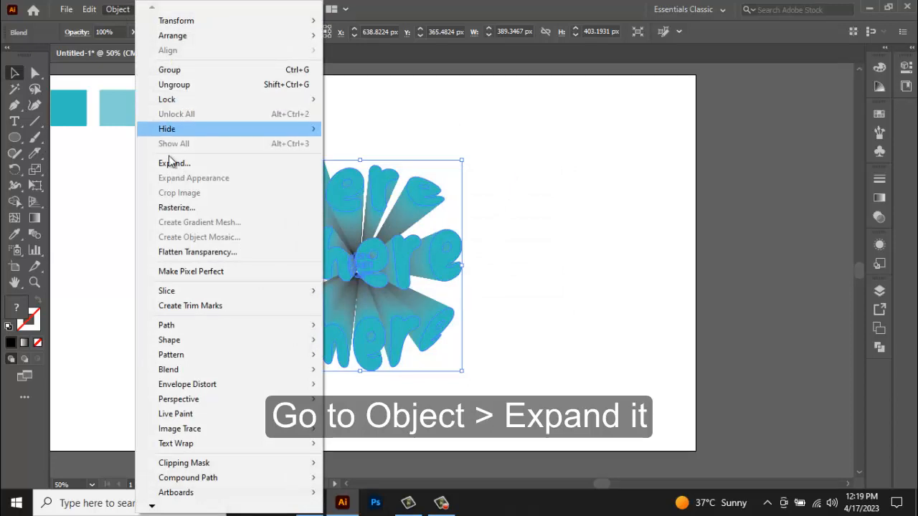
pyautogui.click(173, 164)
pyautogui.click(426, 327)
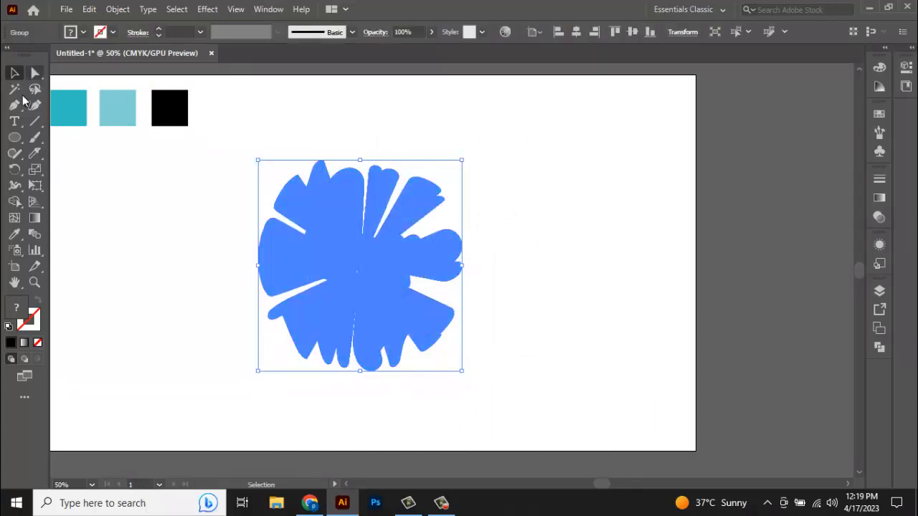
pyautogui.click(241, 256)
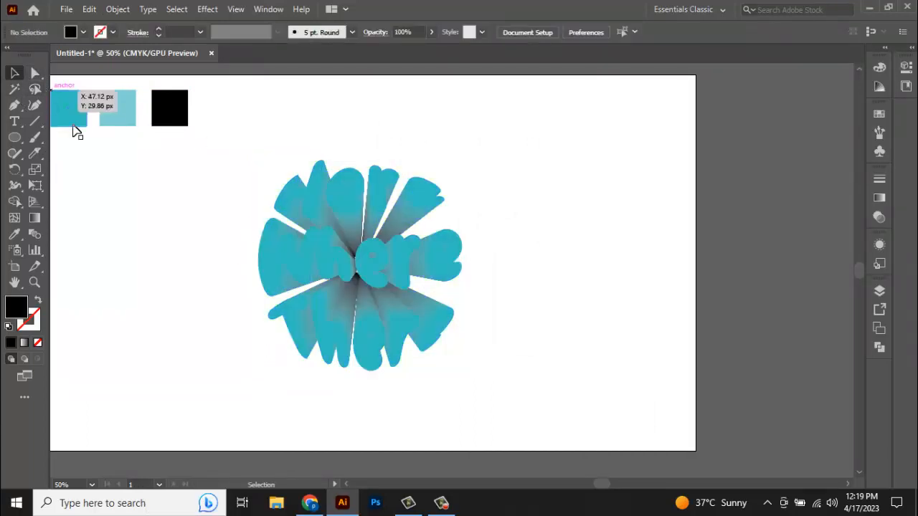
# Select only the front faces of the four letters in "Here" with the Direct Selection tool.
pyautogui.click(36, 73)
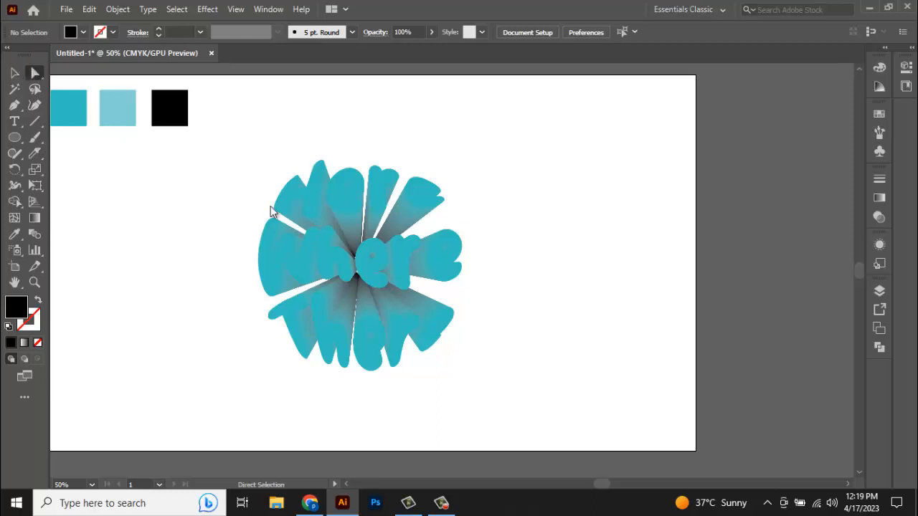
pyautogui.scroll(2, 355, 251)
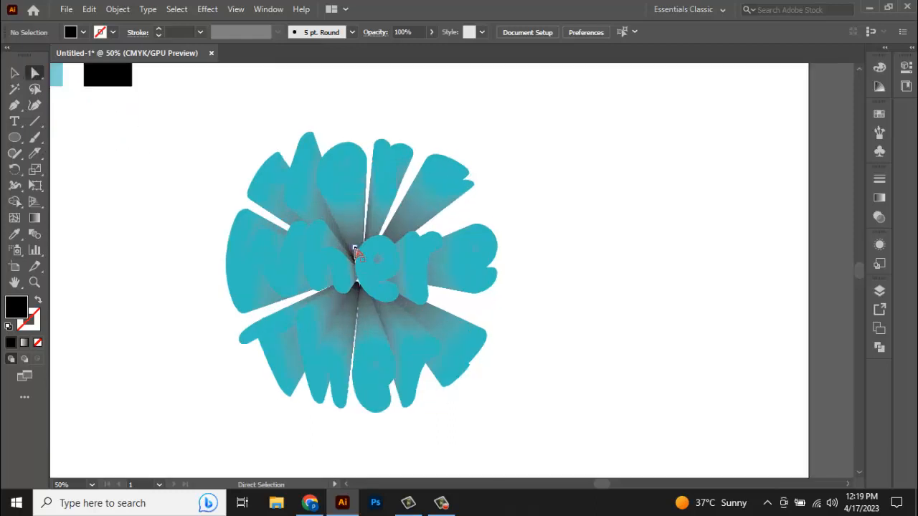
pyautogui.click(298, 179)
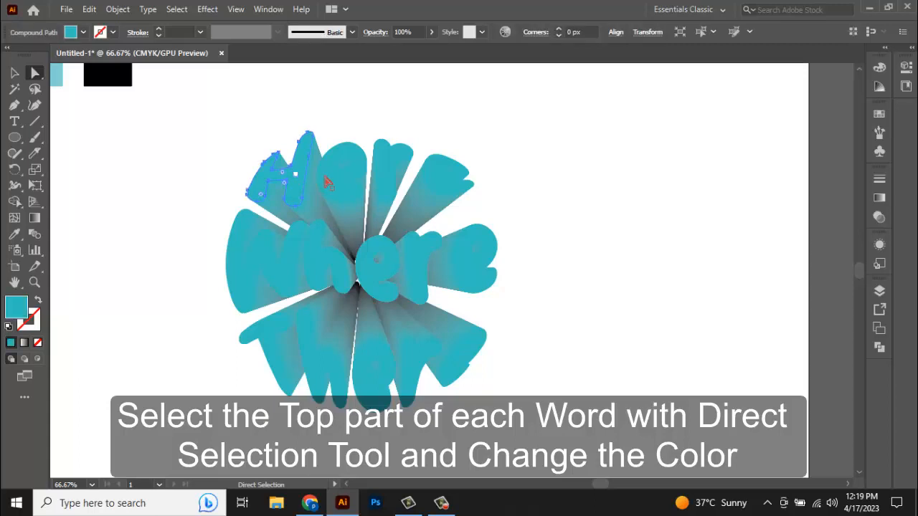
pyautogui.keyDown('shift'); pyautogui.click(387, 160); pyautogui.keyUp('shift')
pyautogui.keyDown('shift'); pyautogui.click(439, 181); pyautogui.keyUp('shift')
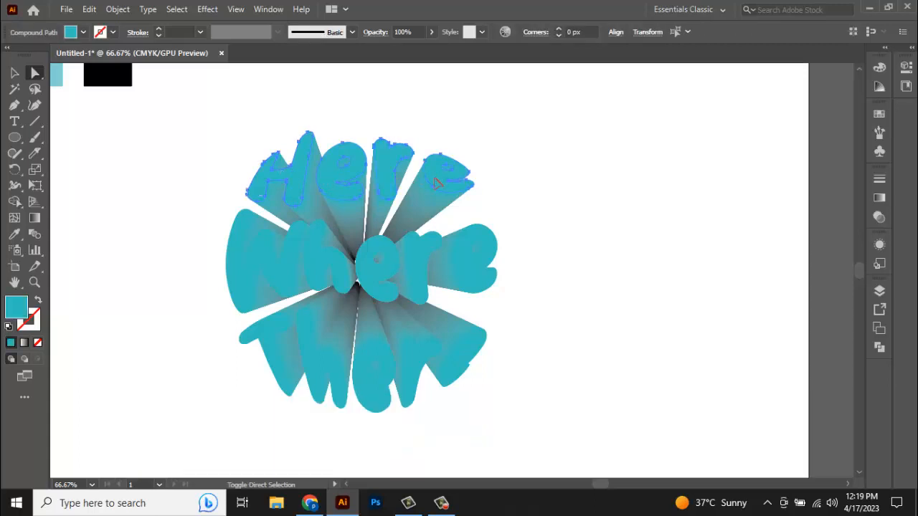
# Add the front faces of all five letters in "Where" to the selection.
pyautogui.hotkey('ctrl', 'g')
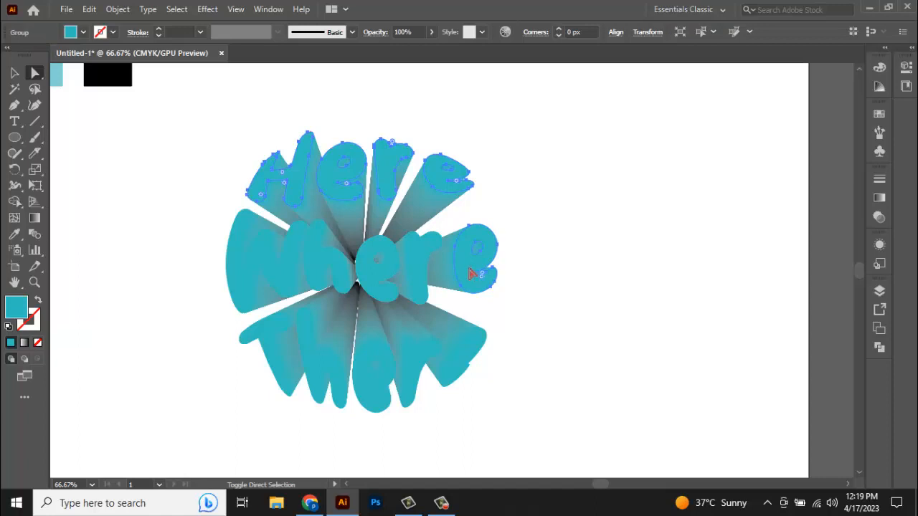
pyautogui.keyDown('shift'); pyautogui.click(422, 265); pyautogui.keyUp('shift')
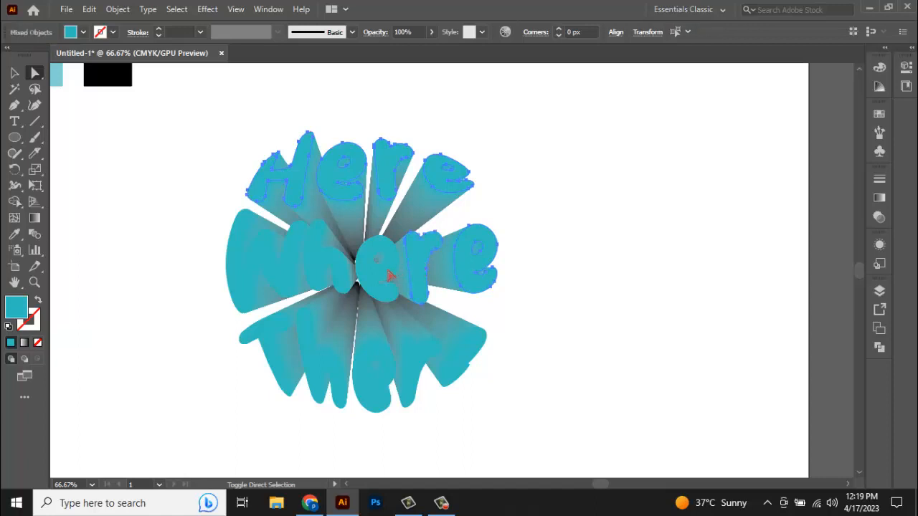
pyautogui.keyDown('shift'); pyautogui.click(335, 264); pyautogui.keyUp('shift')
pyautogui.keyDown('shift'); pyautogui.click(265, 255); pyautogui.keyUp('shift')
# Extend the selection with the front faces of all five letters in "There".
pyautogui.keyDown('shift'); pyautogui.click(267, 337); pyautogui.keyUp('shift')
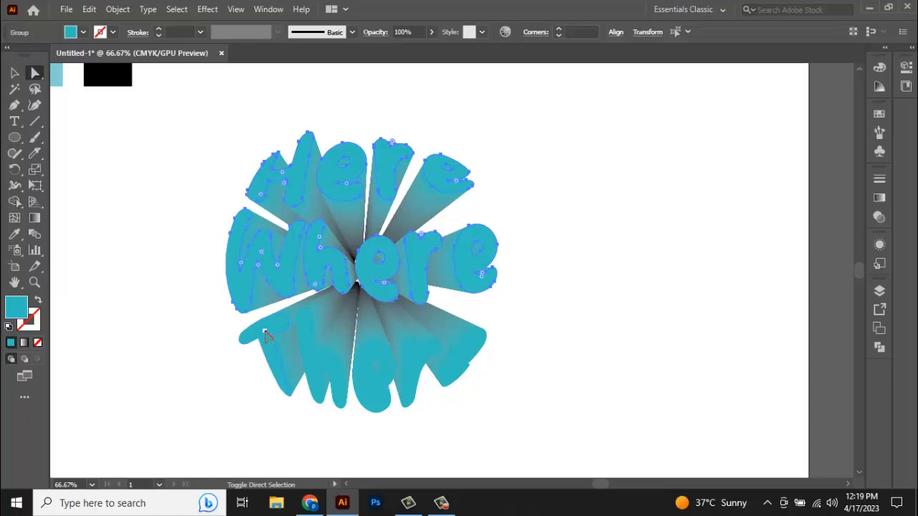
pyautogui.keyDown('shift'); pyautogui.click(307, 347); pyautogui.keyUp('shift')
pyautogui.keyDown('shift'); pyautogui.click(307, 346); pyautogui.keyUp('shift')
pyautogui.keyDown('shift'); pyautogui.click(368, 390); pyautogui.keyUp('shift')
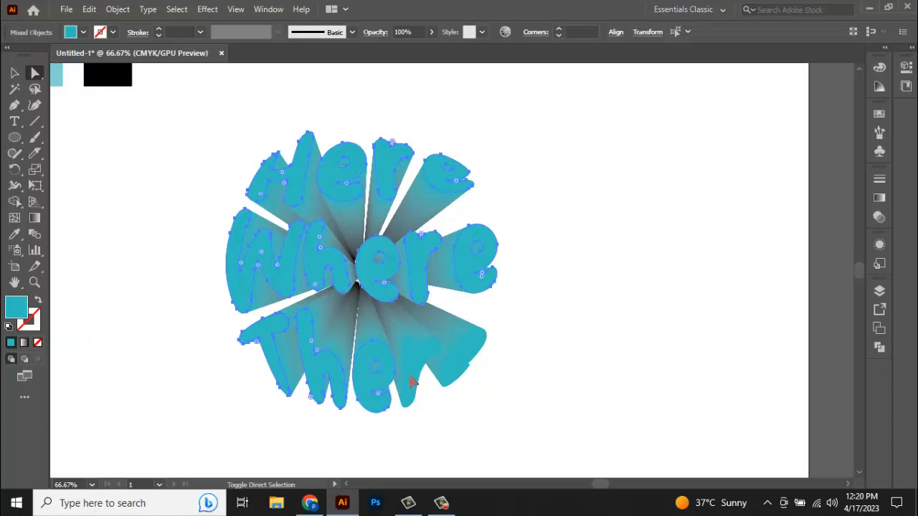
pyautogui.keyDown('shift'); pyautogui.click(414, 367); pyautogui.keyUp('shift')
pyautogui.keyDown('shift'); pyautogui.click(453, 369); pyautogui.keyUp('shift')
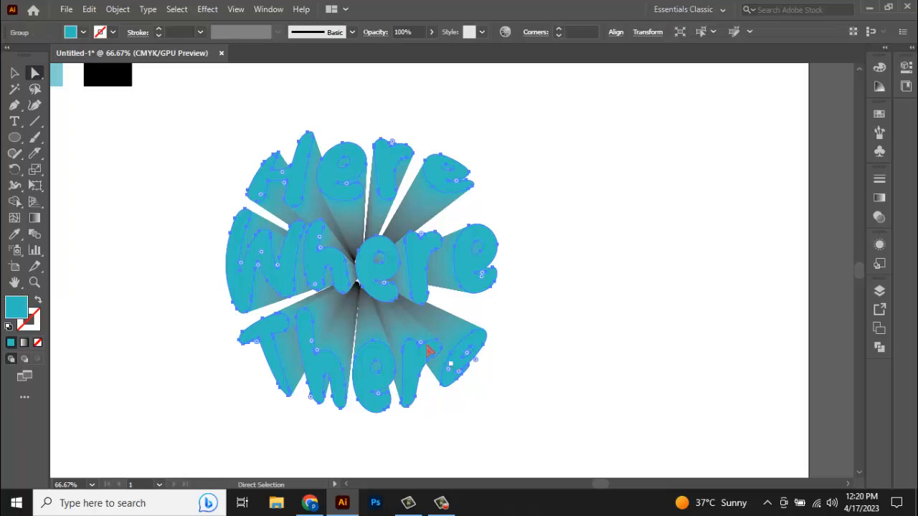
# Recolour the selected front letter faces with the Eyedropper from the light teal swatch square, and deselect them.
pyautogui.scroll(-1, 198, 235)
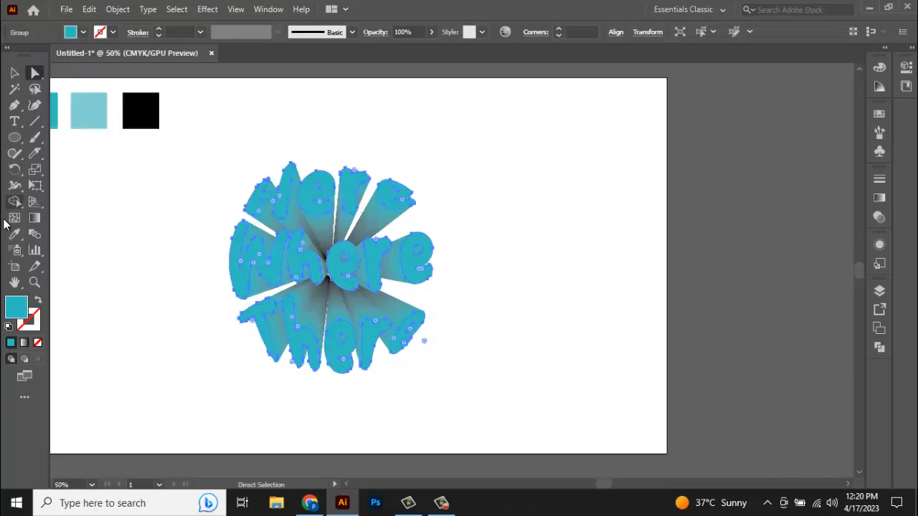
pyautogui.click(15, 234)
pyautogui.click(88, 115)
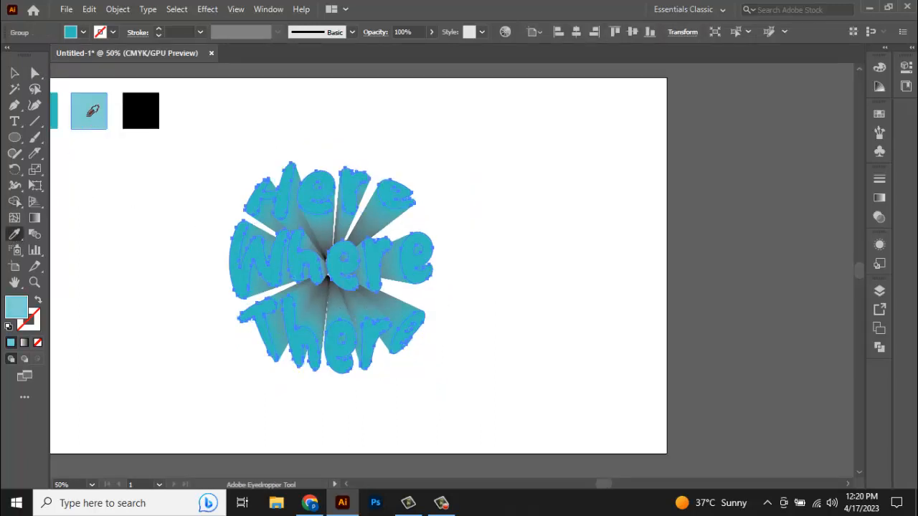
pyautogui.click(14, 72)
pyautogui.click(145, 191)
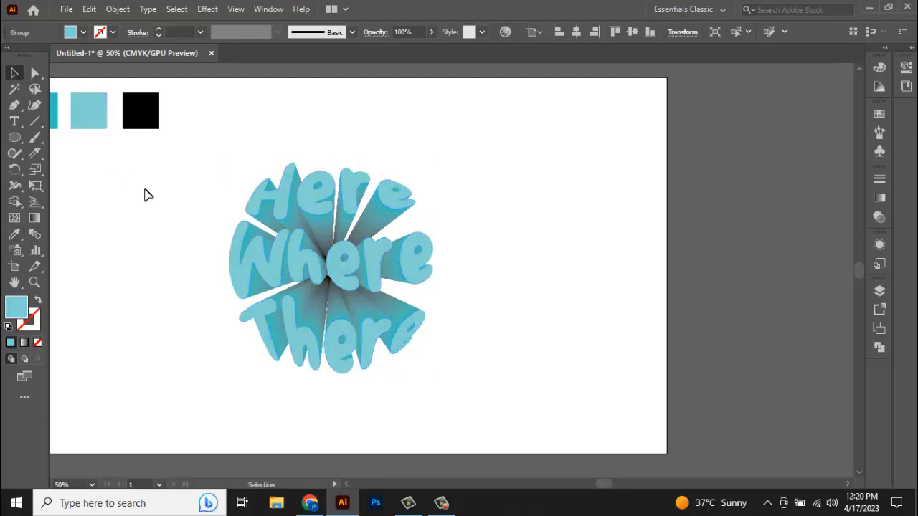